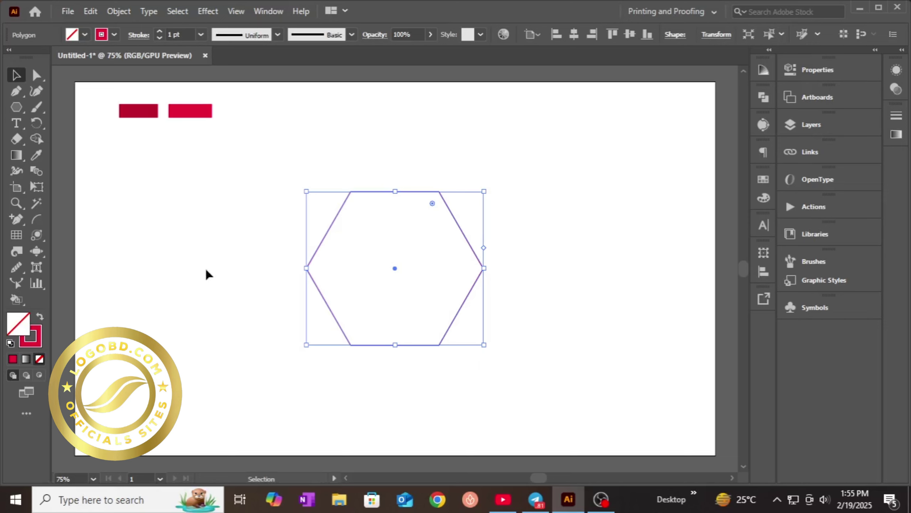
- Change the hexagon's stroke color to black
{"action": "left_click", "coordinate": [207, 271]}
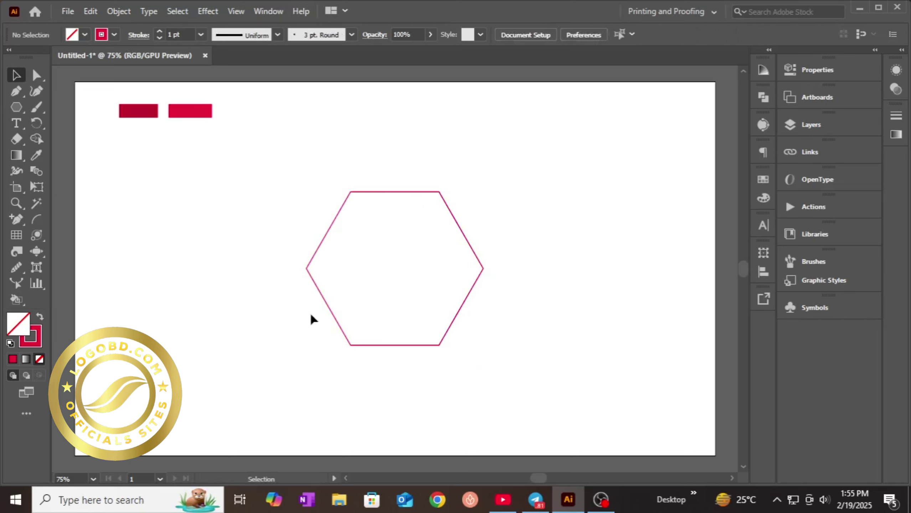
{"action": "left_click", "coordinate": [338, 323]}
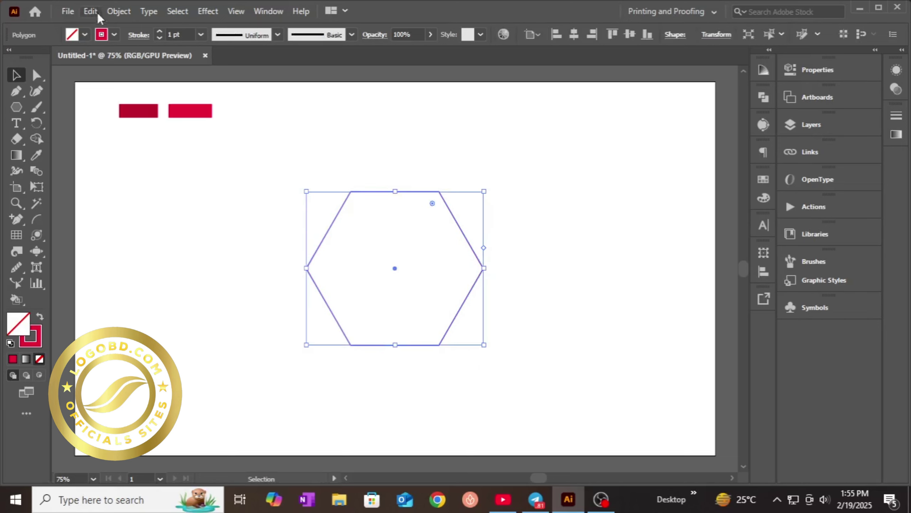
{"action": "left_click", "coordinate": [115, 33]}
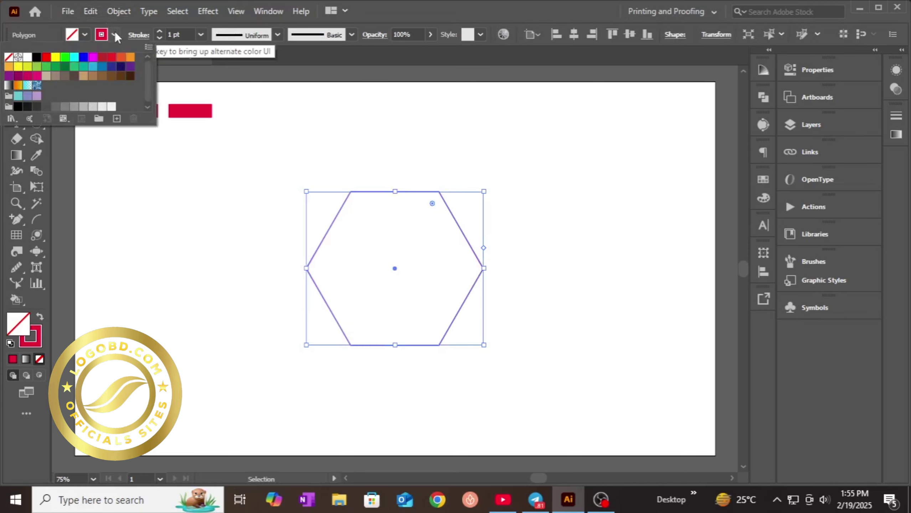
{"action": "left_click", "coordinate": [37, 58]}
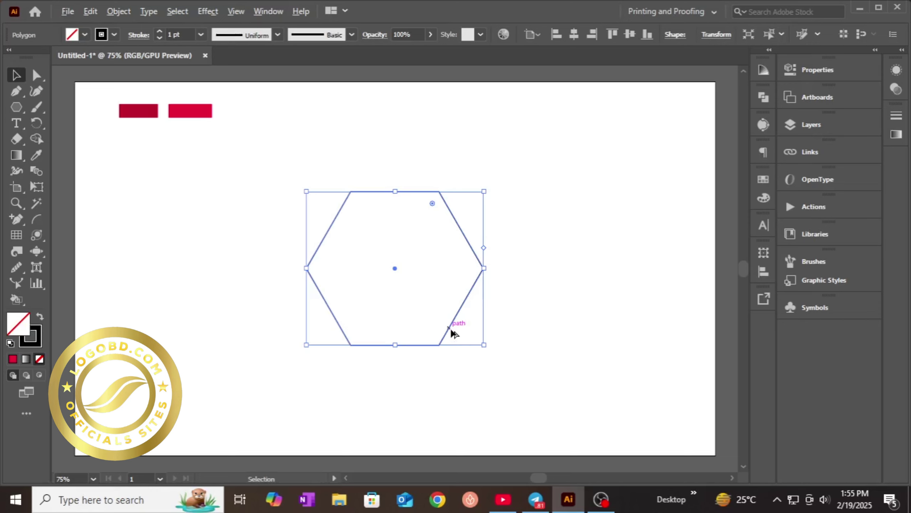
- Duplicate the hexagon and scale the copy down proportionally to about 70% of the original size
{"action": "left_click_drag", "start_coordinate": [450, 328], "coordinate": [483, 346]}
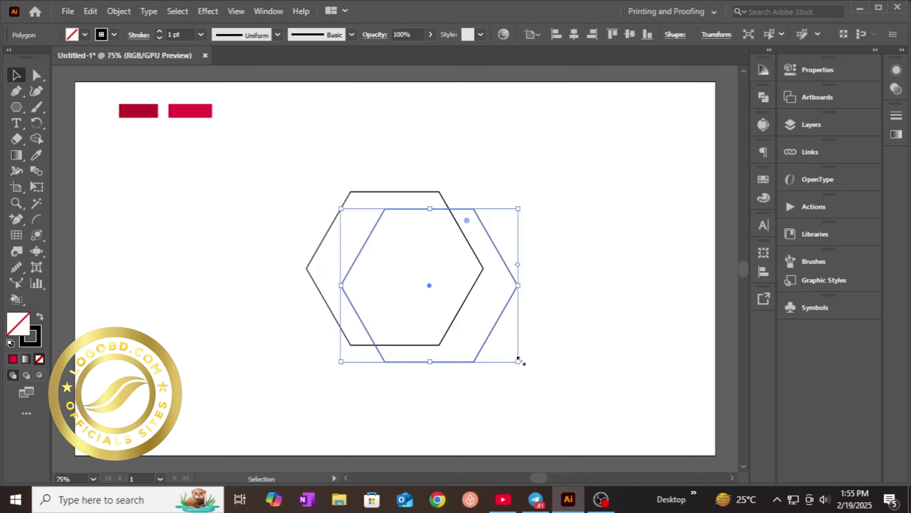
{"action": "left_click_drag", "start_coordinate": [518, 362], "coordinate": [462, 340]}
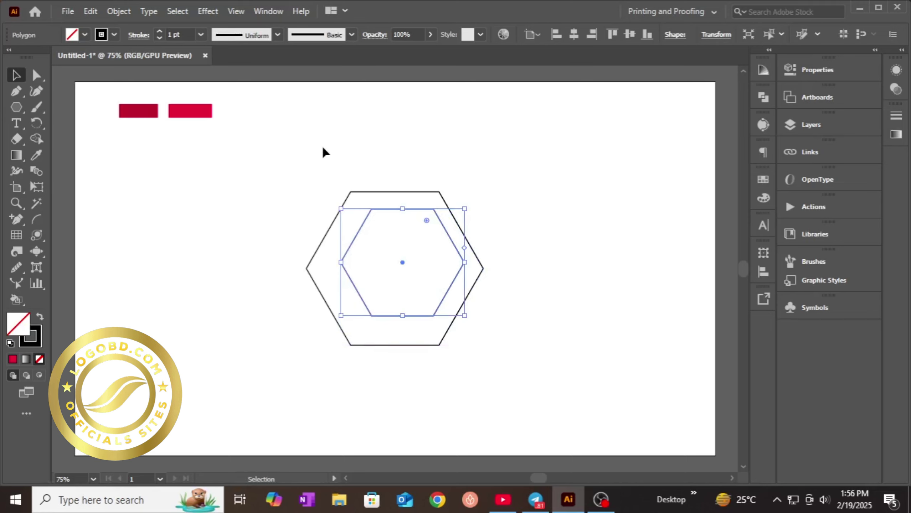
- Align the two hexagons to each other by their horizontal and vertical centers
{"action": "left_click_drag", "start_coordinate": [335, 163], "coordinate": [482, 263]}
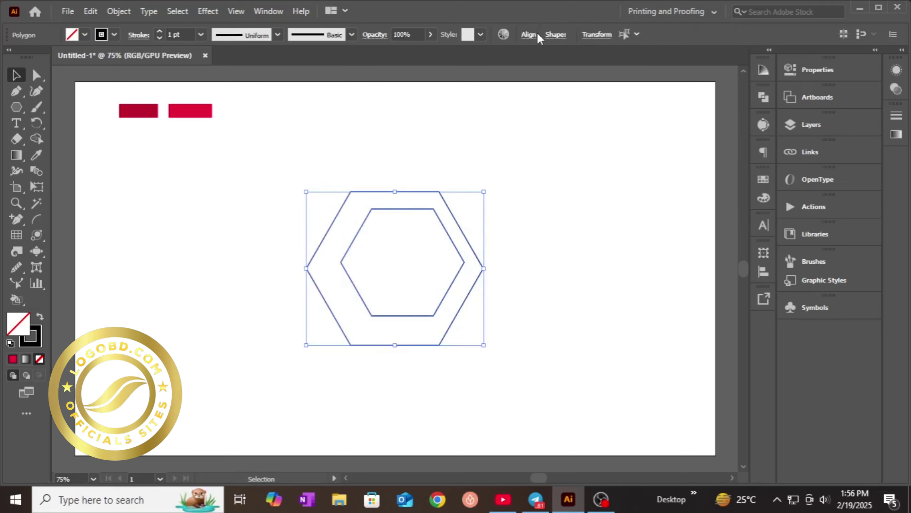
{"action": "left_click", "coordinate": [527, 36]}
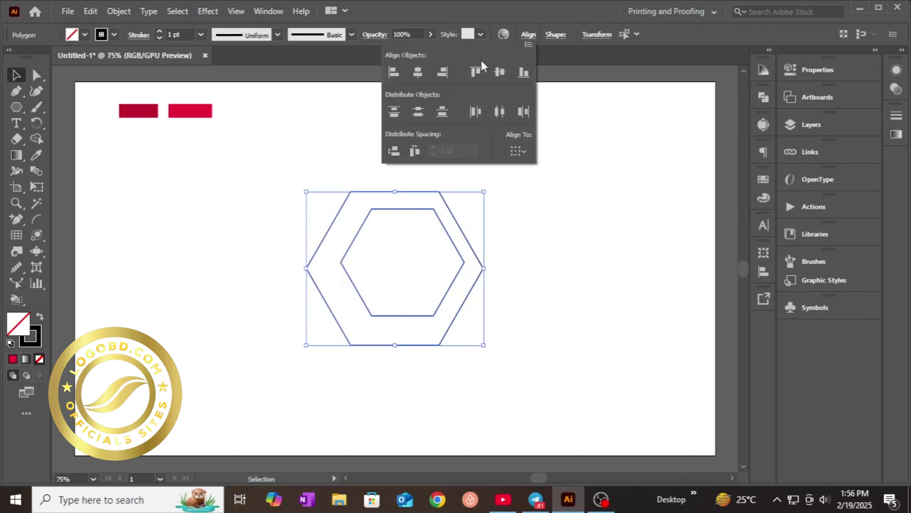
{"action": "left_click", "coordinate": [418, 78]}
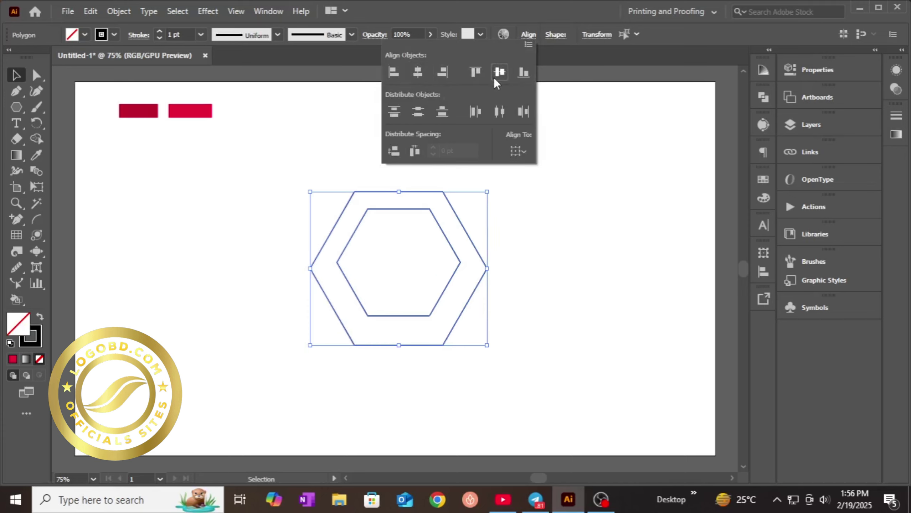
{"action": "left_click", "coordinate": [494, 77]}
{"action": "left_click", "coordinate": [564, 252]}
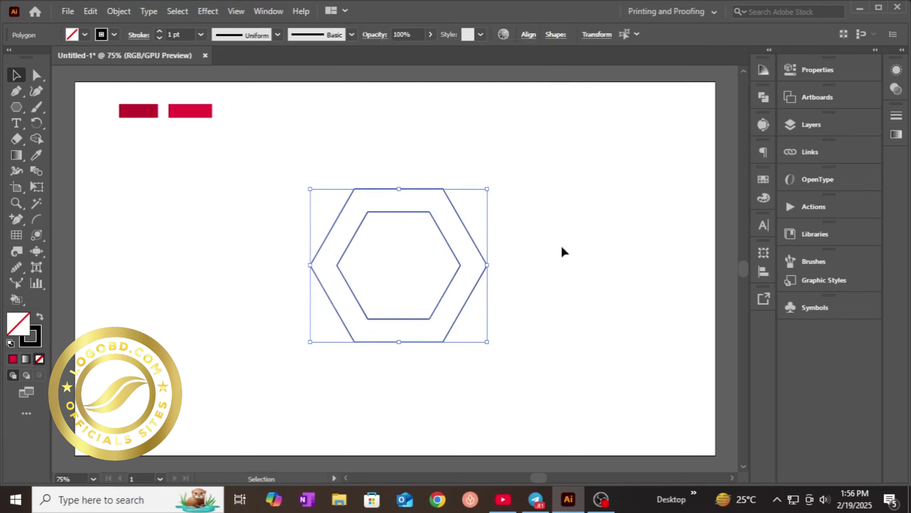
{"action": "left_click", "coordinate": [562, 249]}
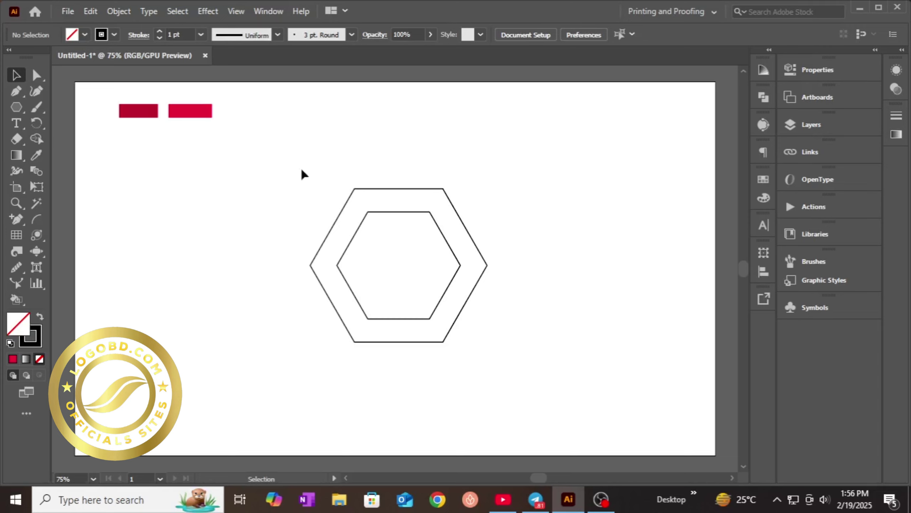
{"action": "left_click_drag", "start_coordinate": [340, 190], "coordinate": [514, 386]}
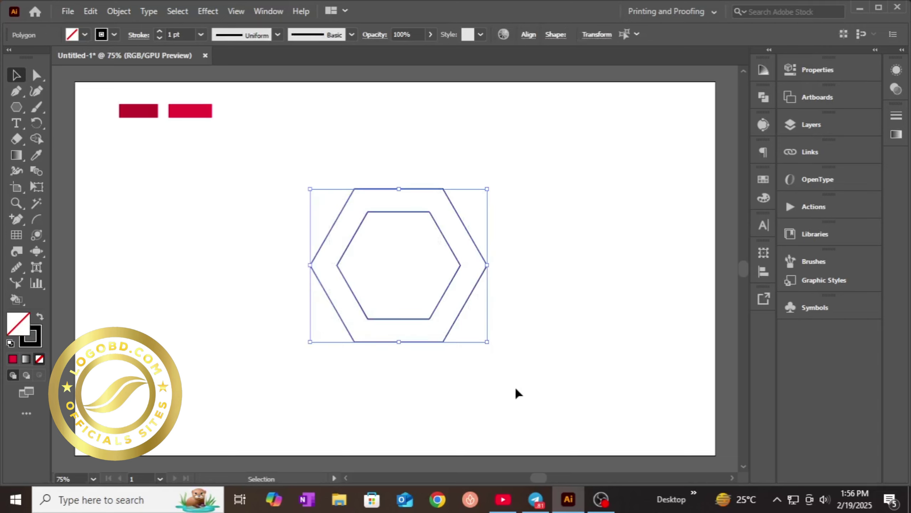
{"action": "left_click", "coordinate": [253, 283]}
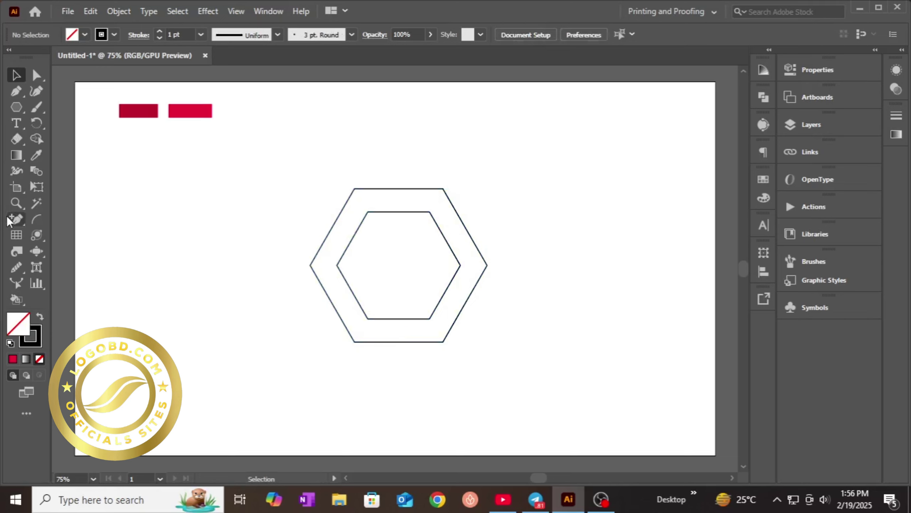
- Draw a horizontal line through the hexagons' side corners and a vertical line near their middle, both extending beyond the outer hexagon
{"action": "right_click", "coordinate": [19, 107]}
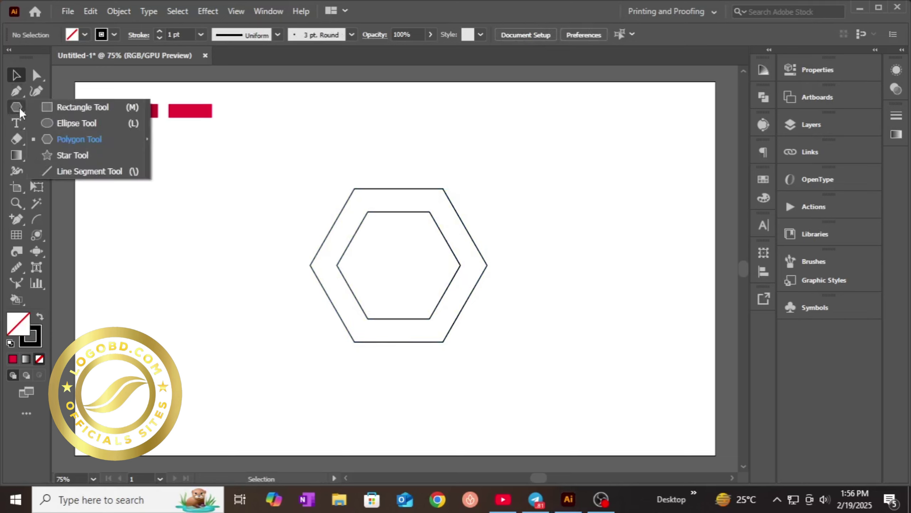
{"action": "left_click", "coordinate": [82, 173]}
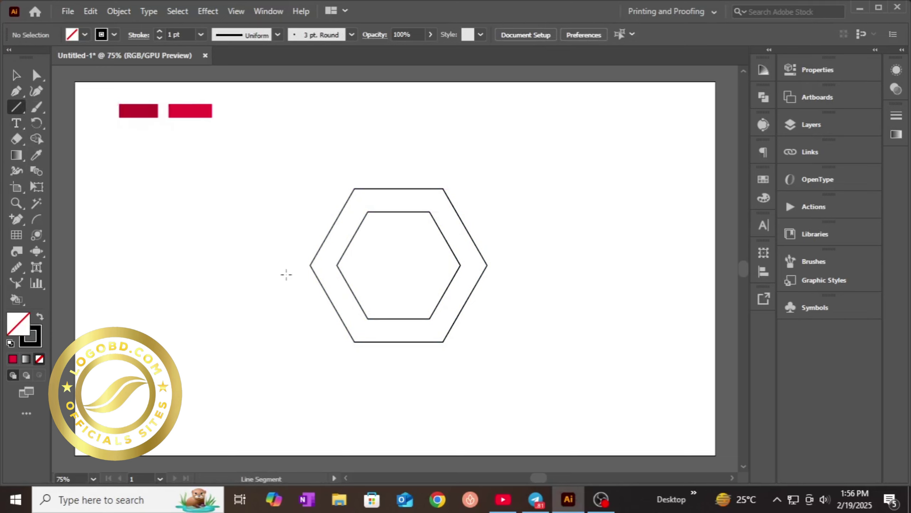
{"action": "left_click_drag", "start_coordinate": [265, 264], "coordinate": [571, 265]}
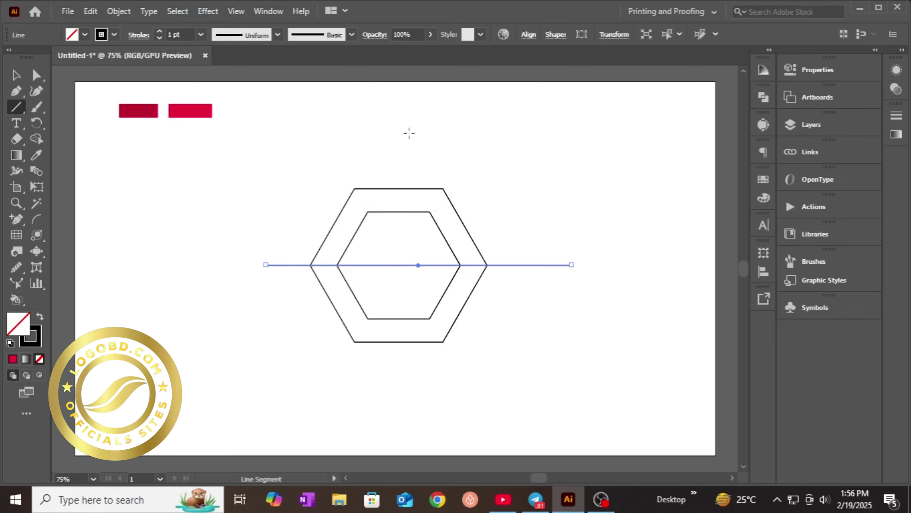
{"action": "left_click_drag", "start_coordinate": [403, 134], "coordinate": [402, 428]}
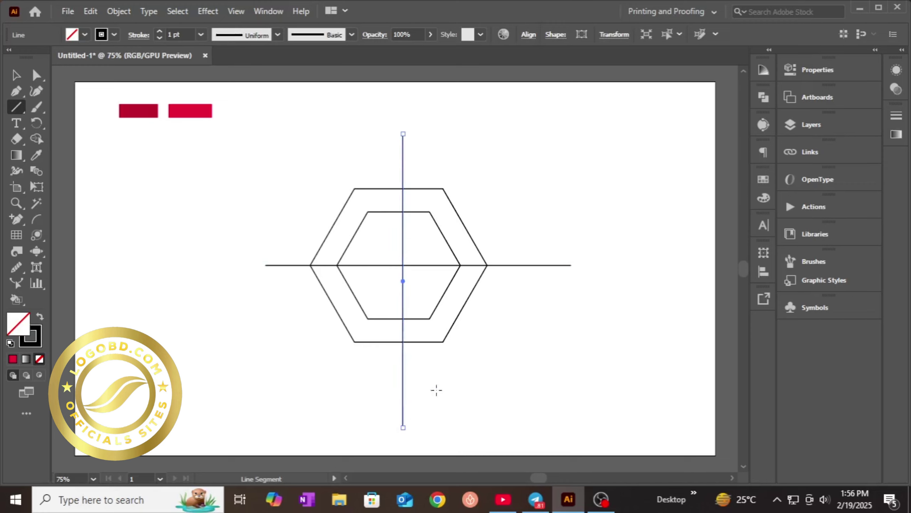
- Shift the vertical line slightly to the right of the hexagons' center
{"action": "left_click", "coordinate": [16, 75]}
{"action": "left_click", "coordinate": [187, 307]}
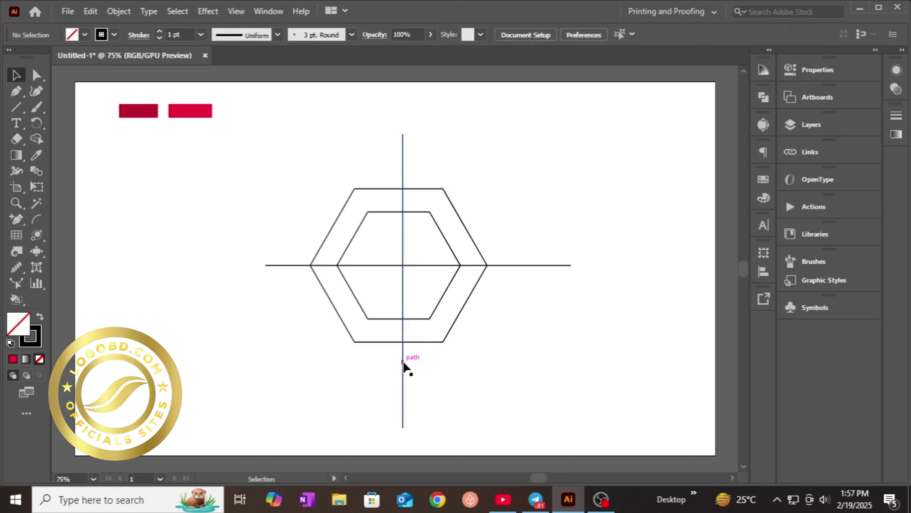
{"action": "left_click_drag", "start_coordinate": [403, 363], "coordinate": [414, 363]}
{"action": "left_click", "coordinate": [461, 407]}
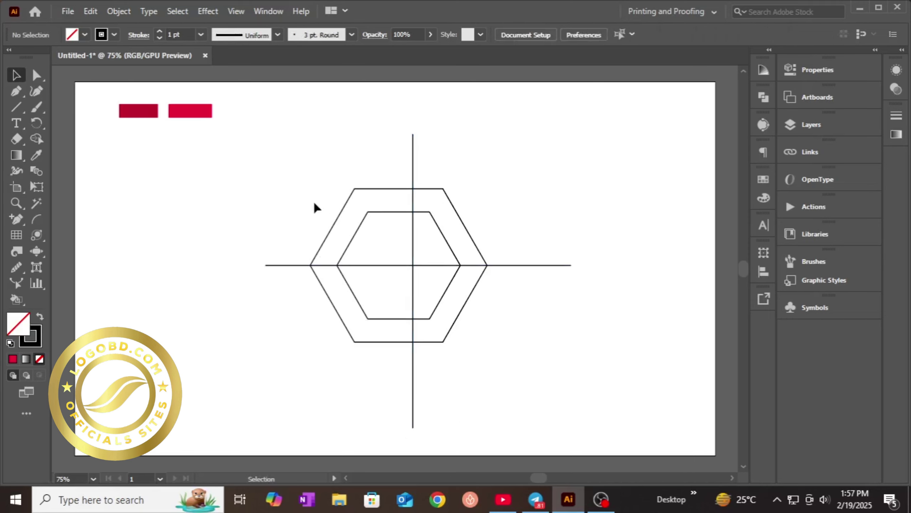
{"action": "left_click_drag", "start_coordinate": [314, 201], "coordinate": [481, 374]}
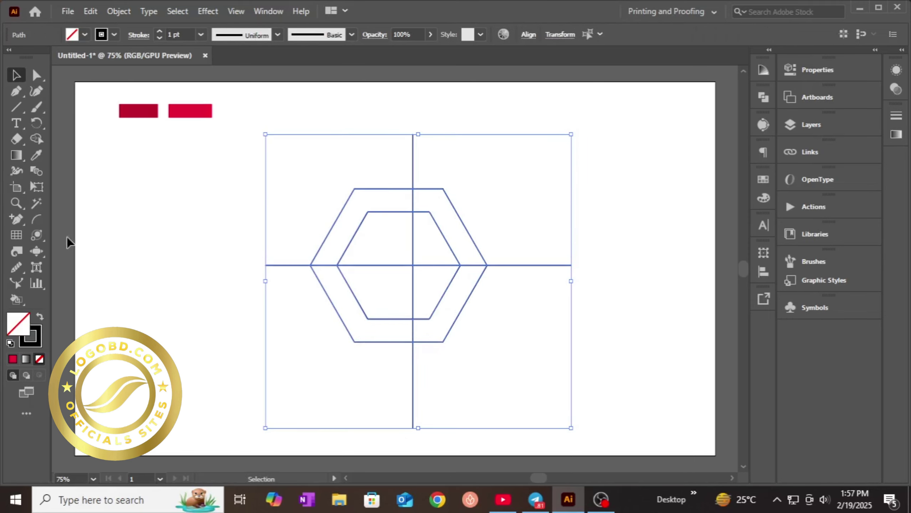
{"action": "left_click", "coordinate": [37, 137]}
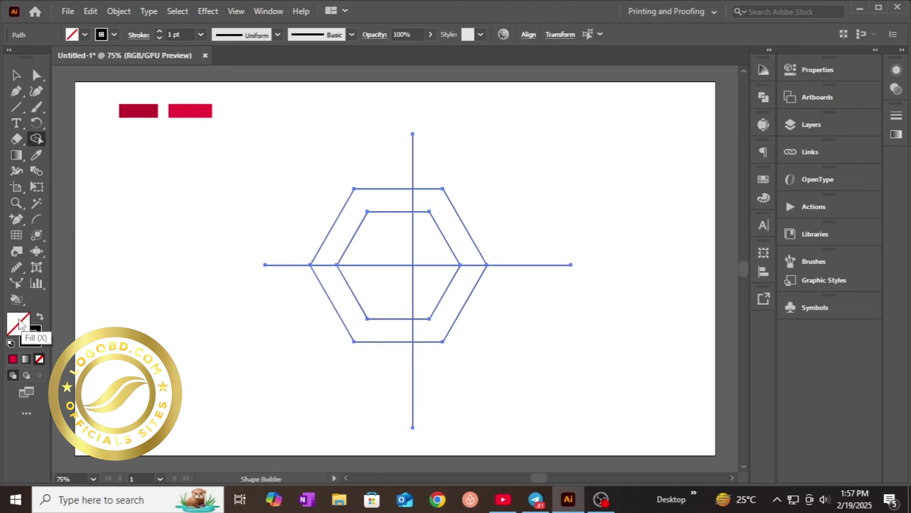
{"action": "left_click", "coordinate": [10, 78]}
{"action": "left_click", "coordinate": [95, 208]}
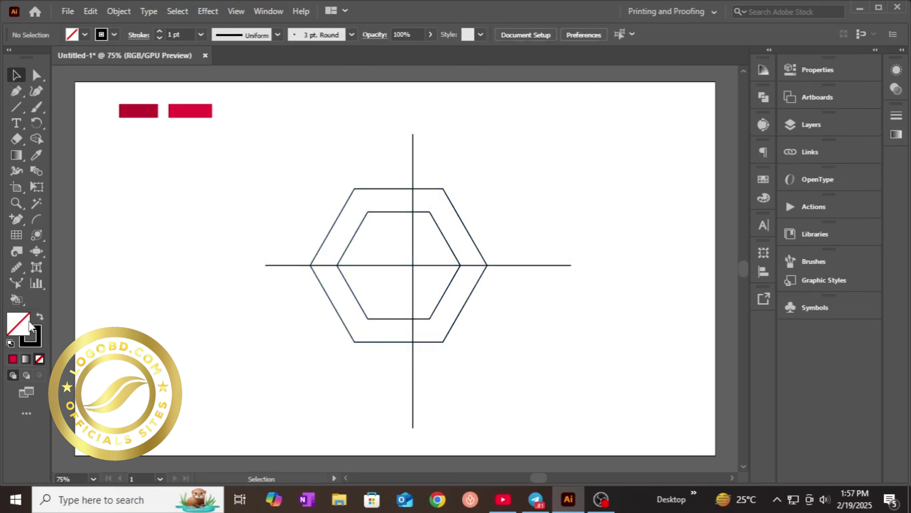
{"action": "left_click", "coordinate": [85, 35]}
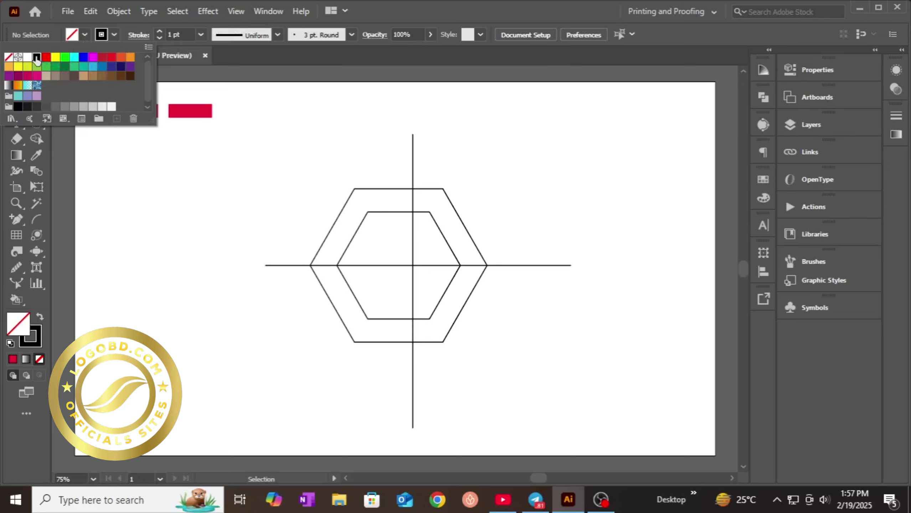
{"action": "left_click", "coordinate": [37, 57]}
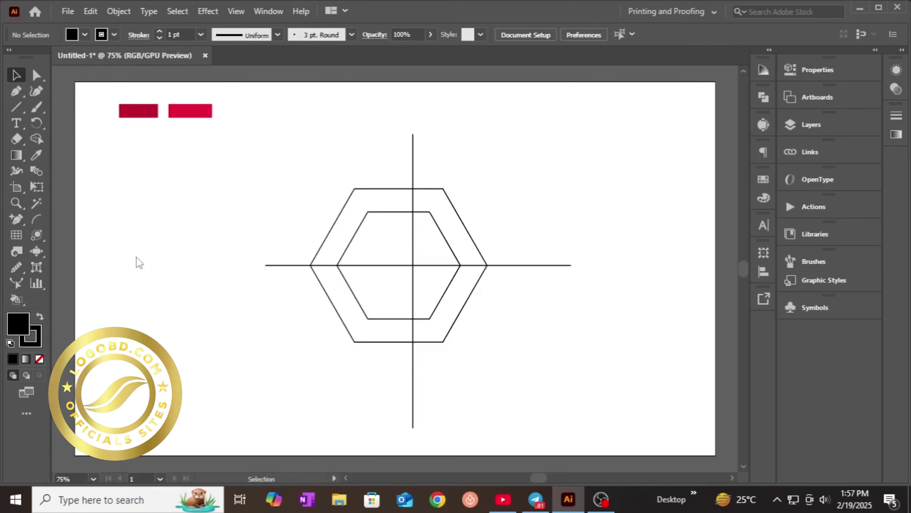
- Select both hexagons and lines and use Shape Builder with a black fill to form the four regions left of the vertical line
{"action": "left_click_drag", "start_coordinate": [252, 166], "coordinate": [496, 358]}
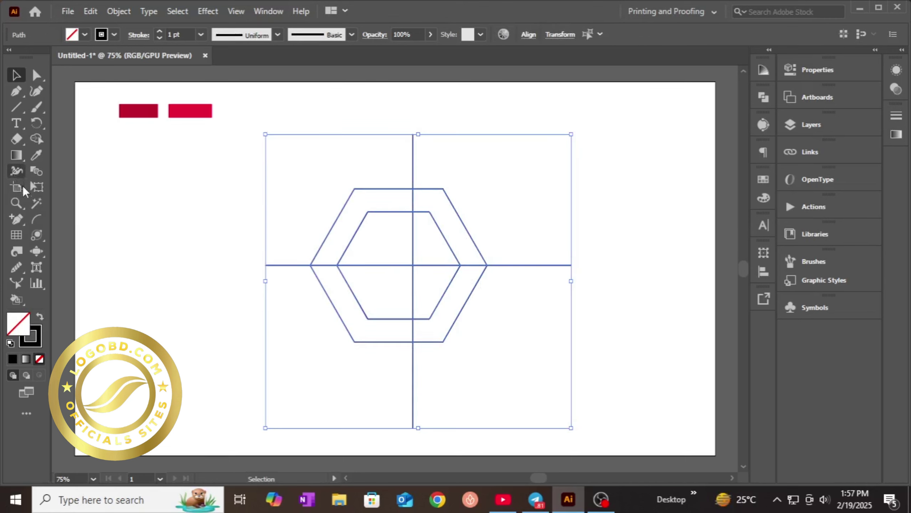
{"action": "left_click", "coordinate": [35, 139]}
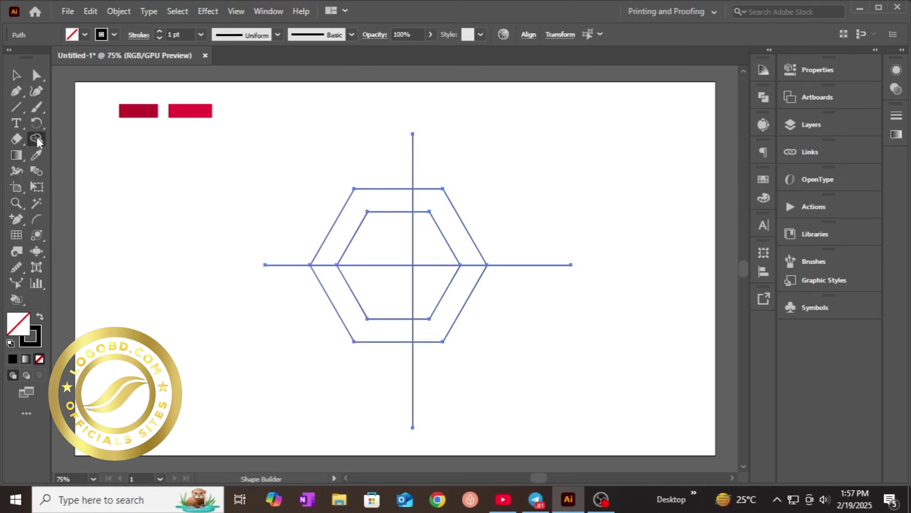
{"action": "left_click", "coordinate": [77, 34]}
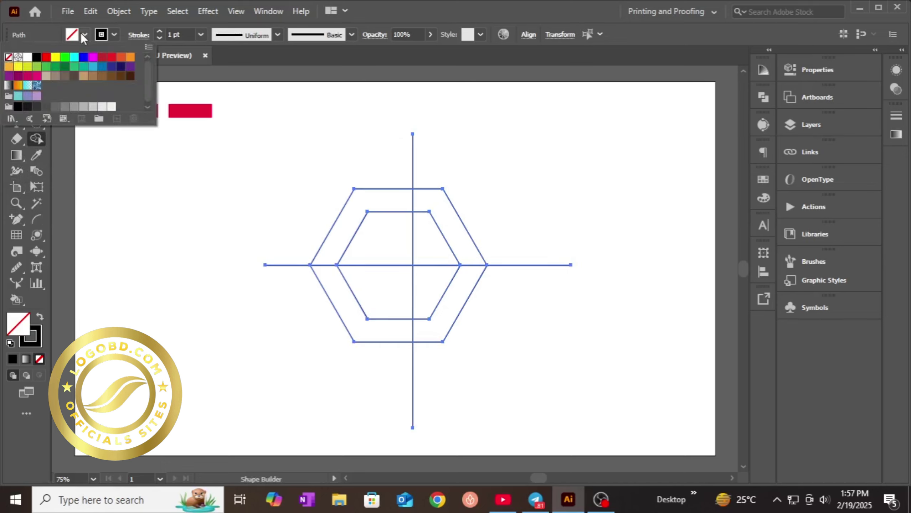
{"action": "left_click", "coordinate": [37, 57]}
{"action": "left_click", "coordinate": [148, 295]}
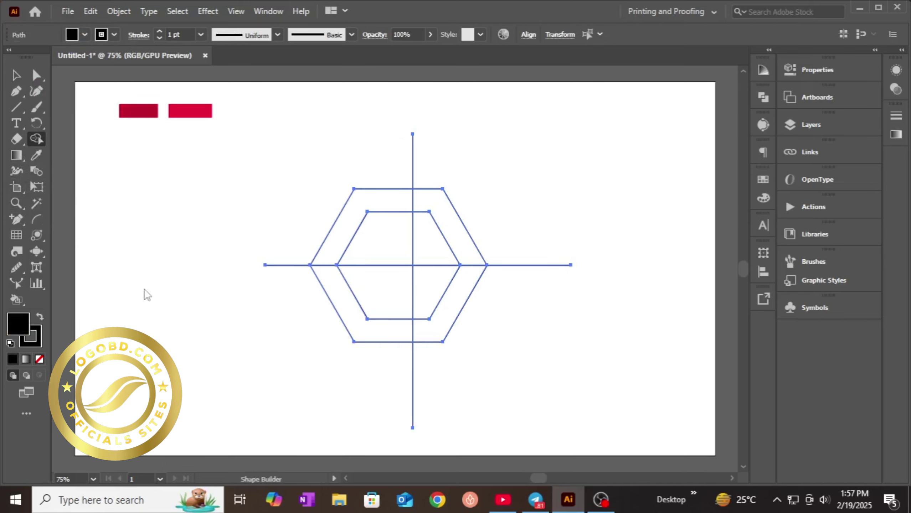
{"action": "left_click", "coordinate": [335, 257]}
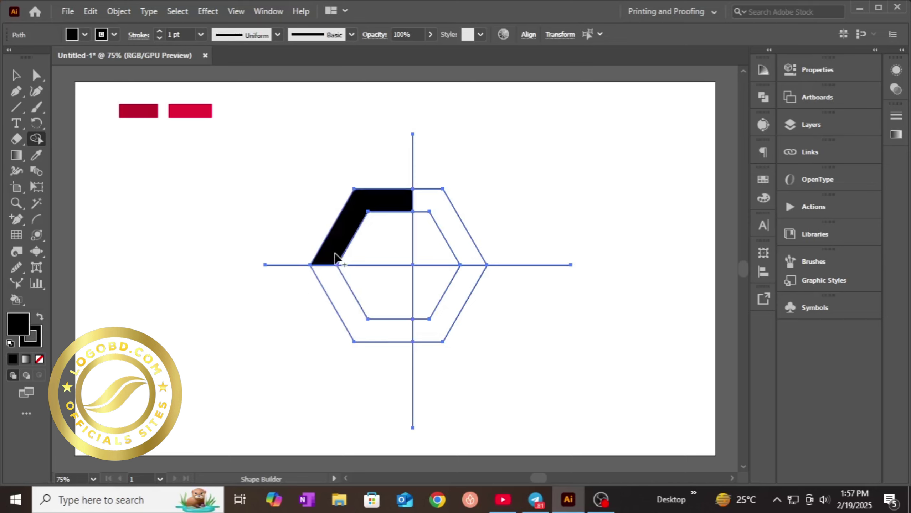
{"action": "left_click", "coordinate": [334, 280]}
{"action": "left_click", "coordinate": [378, 306]}
{"action": "left_click", "coordinate": [382, 241]}
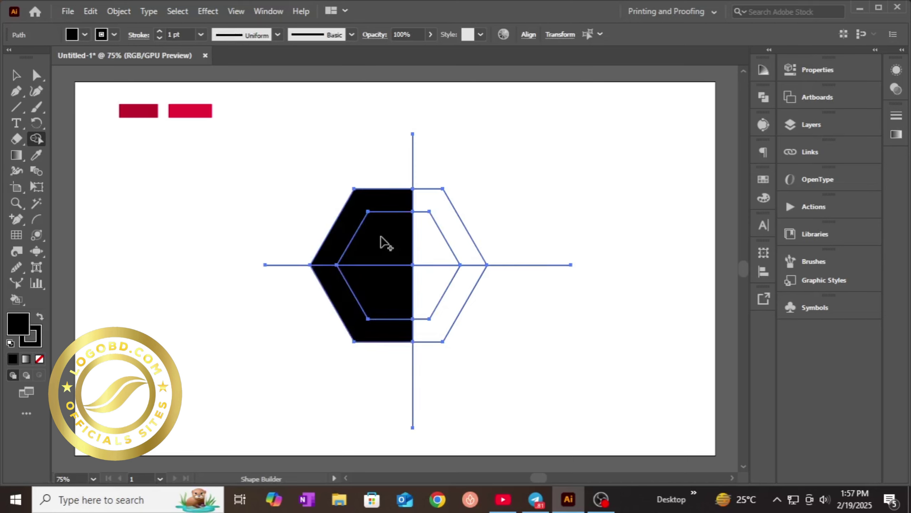
- Select the four black Shape Builder pieces and move them together clear of the remaining hexagon outlines and lines
{"action": "left_click", "coordinate": [18, 79]}
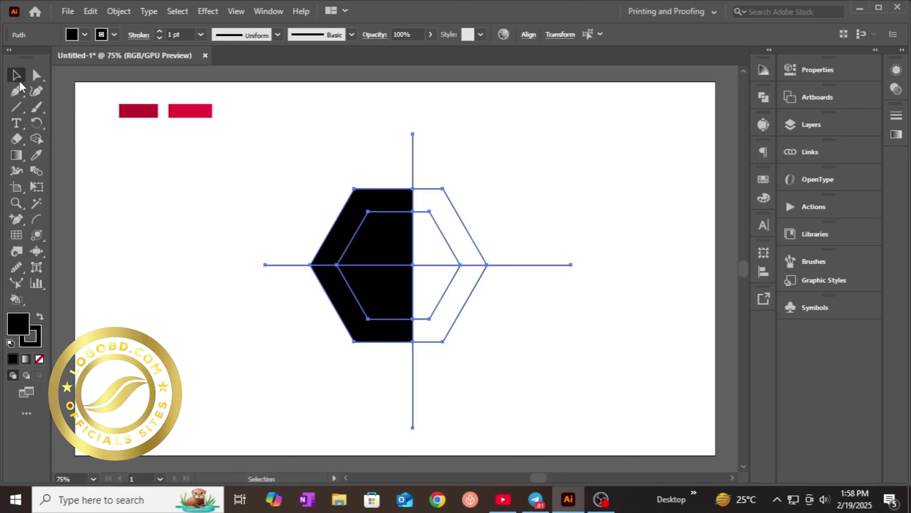
{"action": "left_click", "coordinate": [238, 246]}
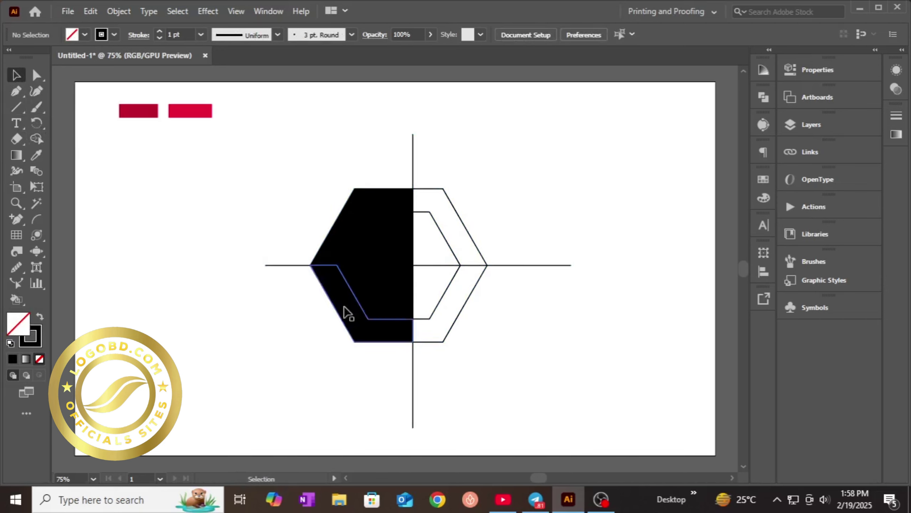
{"action": "left_click", "coordinate": [381, 308]}
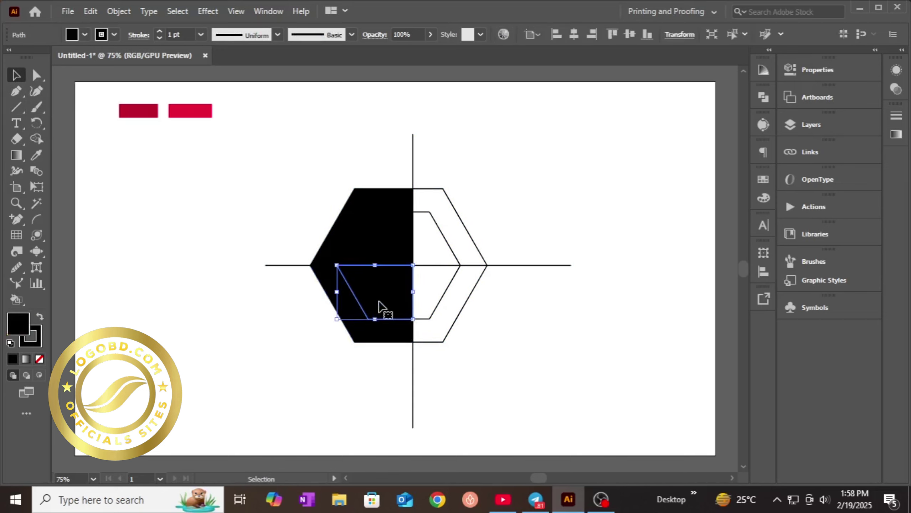
{"action": "left_click", "coordinate": [380, 256], "text": "shift"}
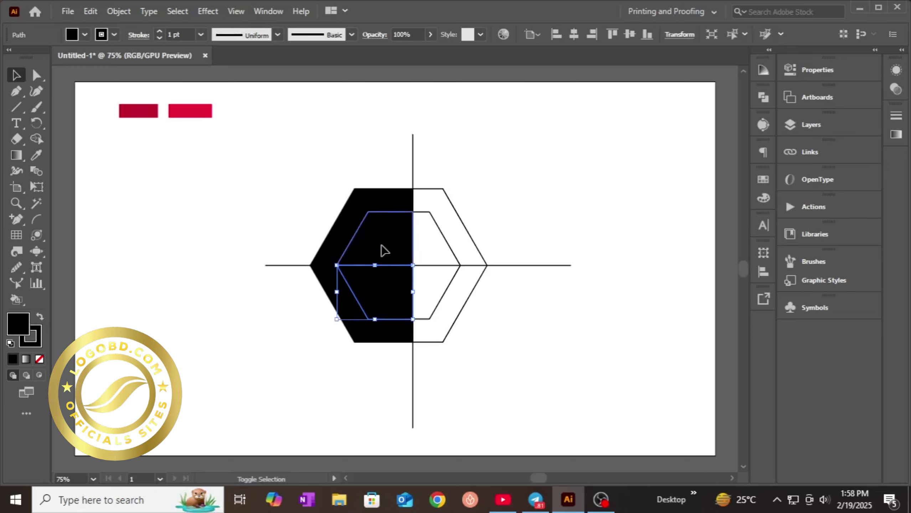
{"action": "left_click", "coordinate": [380, 202], "text": "shift"}
{"action": "left_click", "coordinate": [341, 309], "text": "shift"}
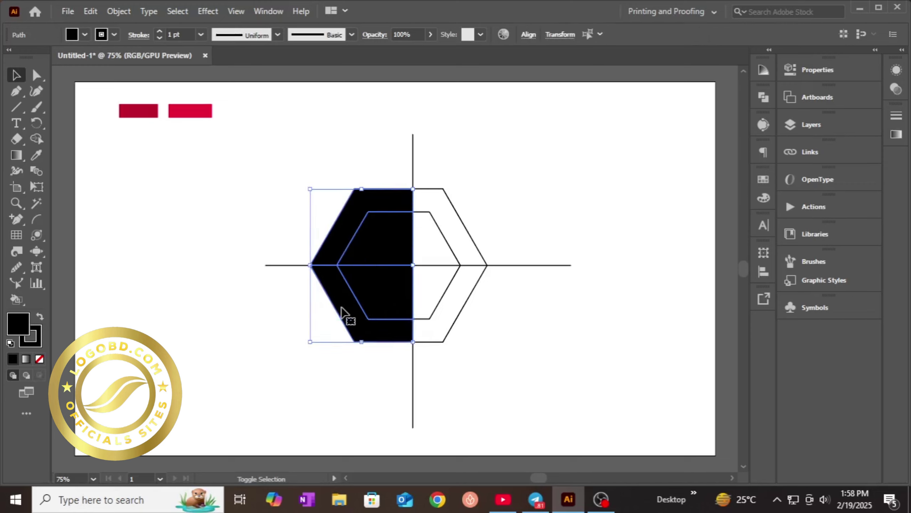
{"action": "left_click_drag", "start_coordinate": [392, 306], "coordinate": [212, 315]}
{"action": "left_click", "coordinate": [274, 334]}
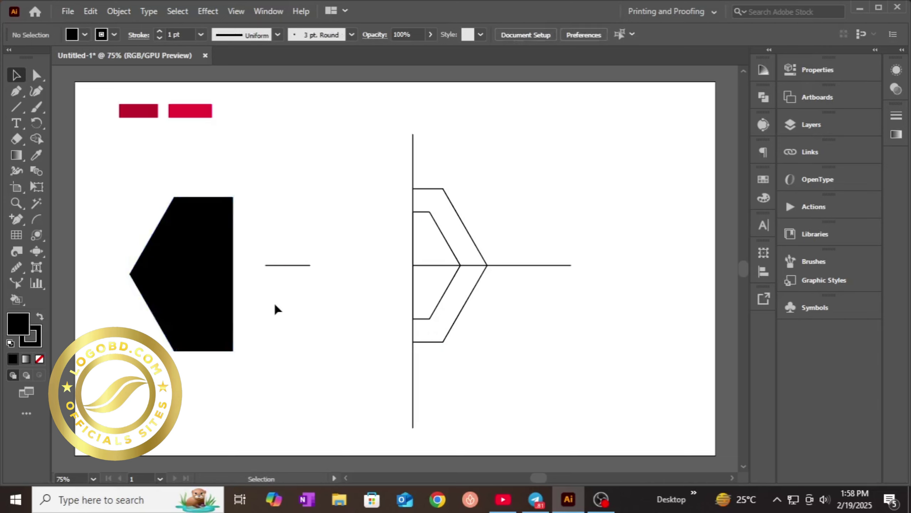
- Delete the leftover lines and hexagon outlines, and move the four black pieces back to the middle of the artboard
{"action": "left_click_drag", "start_coordinate": [264, 145], "coordinate": [543, 401]}
{"action": "key", "text": "Delete"}
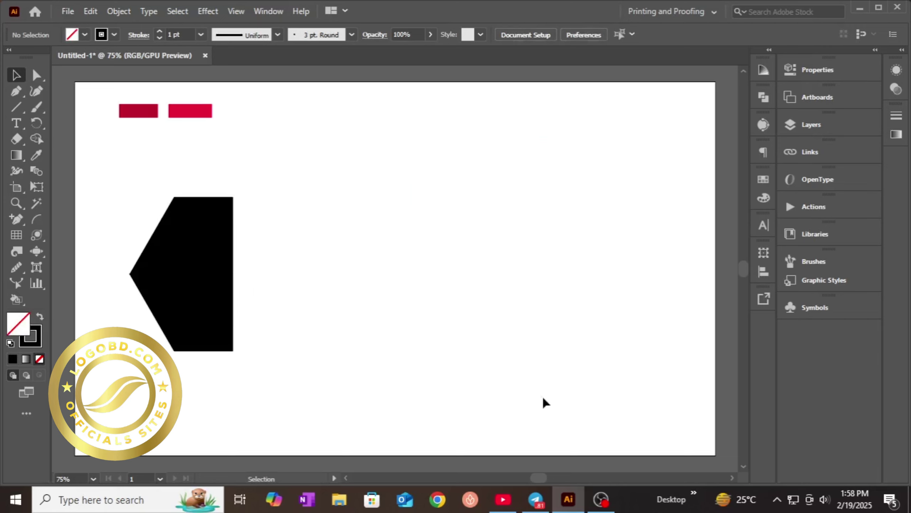
{"action": "left_click_drag", "start_coordinate": [137, 227], "coordinate": [265, 343]}
{"action": "left_click_drag", "start_coordinate": [218, 295], "coordinate": [431, 284]}
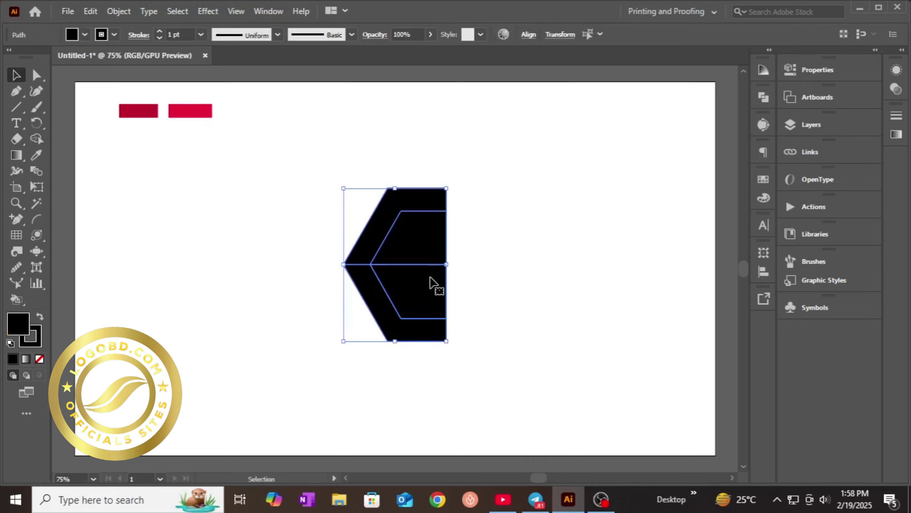
{"action": "left_click", "coordinate": [290, 279]}
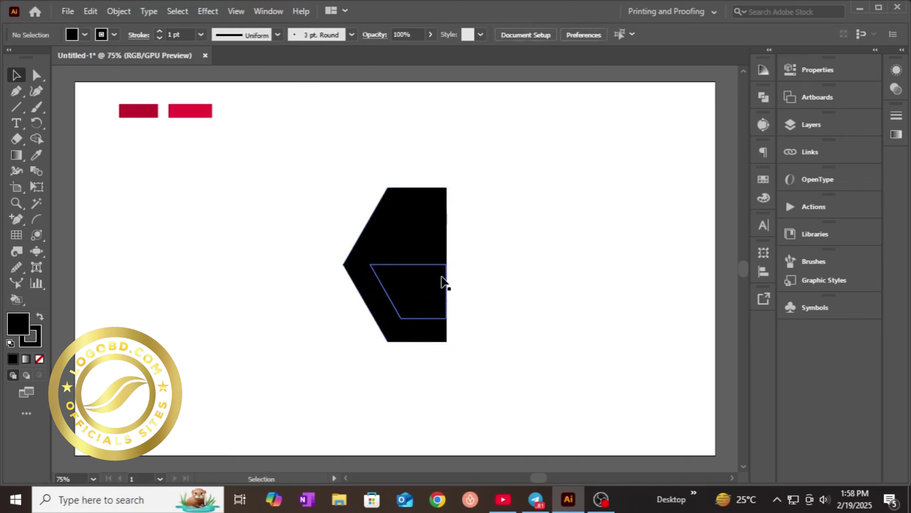
{"action": "left_click", "coordinate": [438, 280]}
{"action": "left_click", "coordinate": [417, 251]}
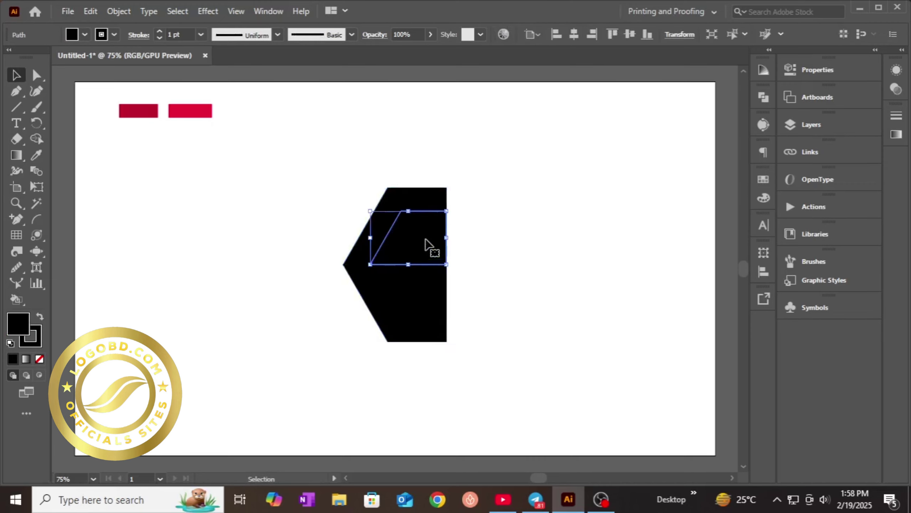
{"action": "left_click", "coordinate": [401, 200]}
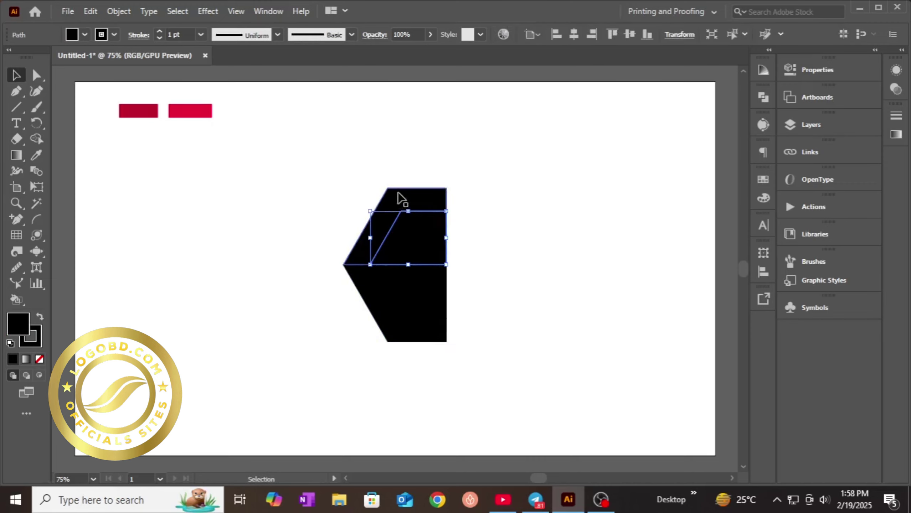
{"action": "left_click", "coordinate": [394, 343]}
{"action": "left_click", "coordinate": [413, 394]}
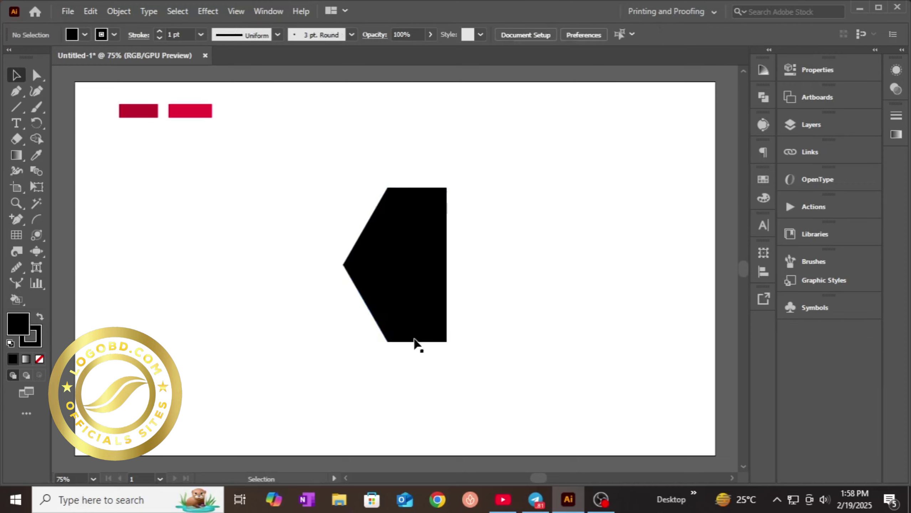
- Color the lower inner piece with the brighter red swatch and the upper inner piece with the darker red swatch using the Eyedropper
{"action": "left_click", "coordinate": [408, 306]}
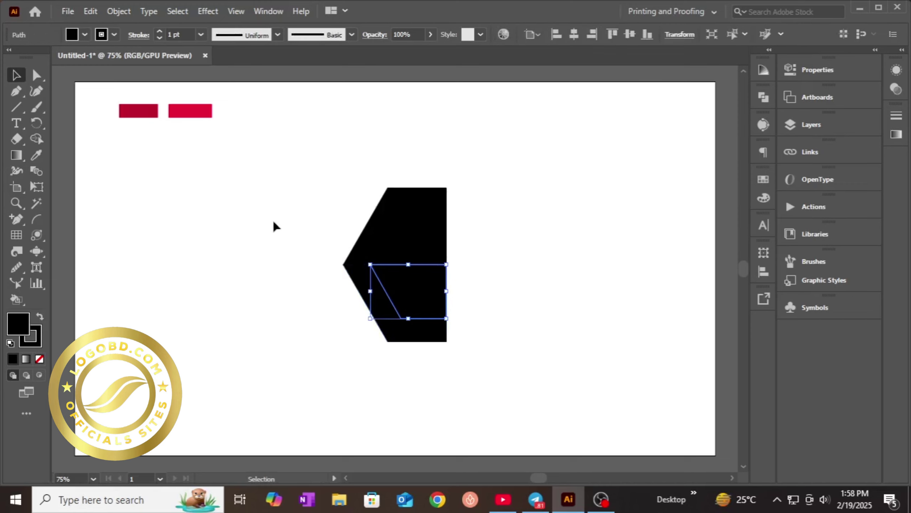
{"action": "left_click", "coordinate": [36, 156]}
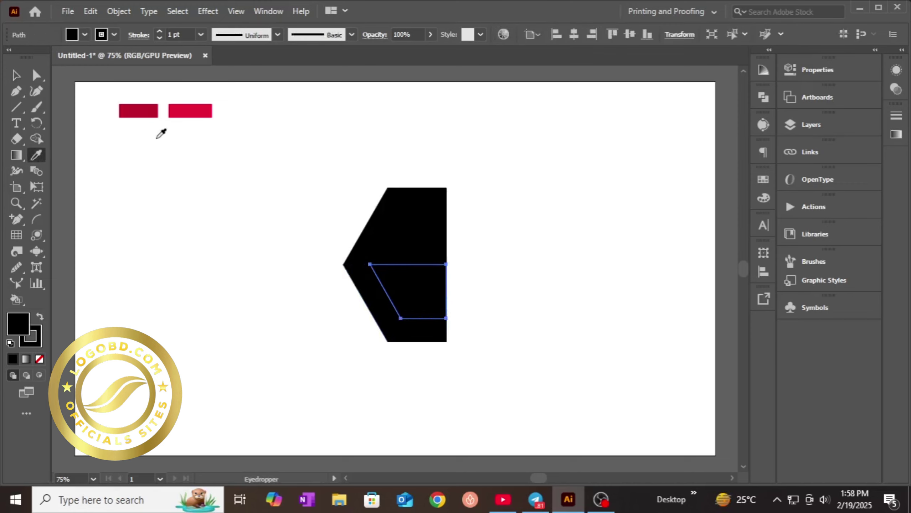
{"action": "left_click", "coordinate": [206, 113]}
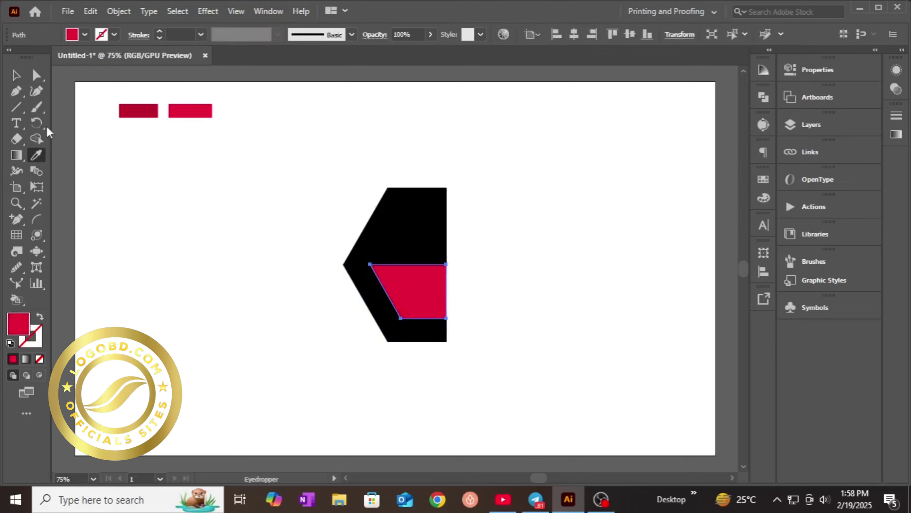
{"action": "left_click", "coordinate": [20, 80]}
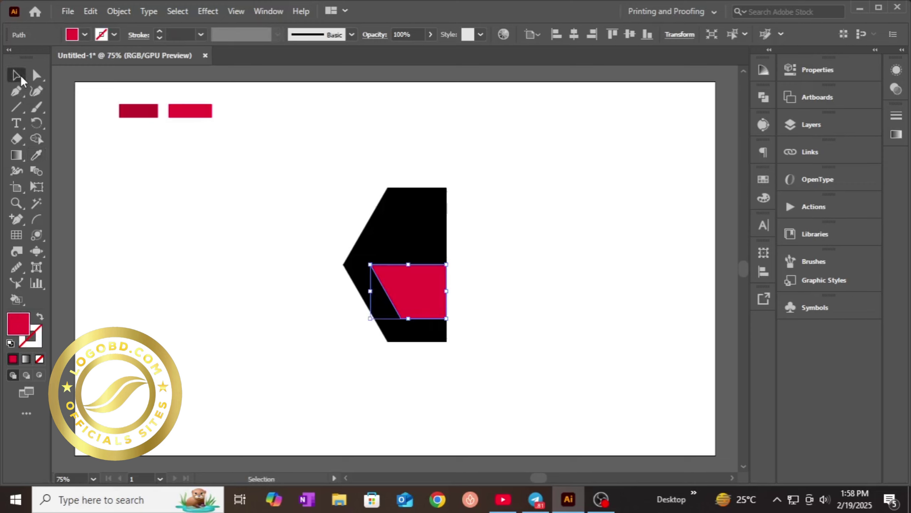
{"action": "left_click", "coordinate": [403, 255]}
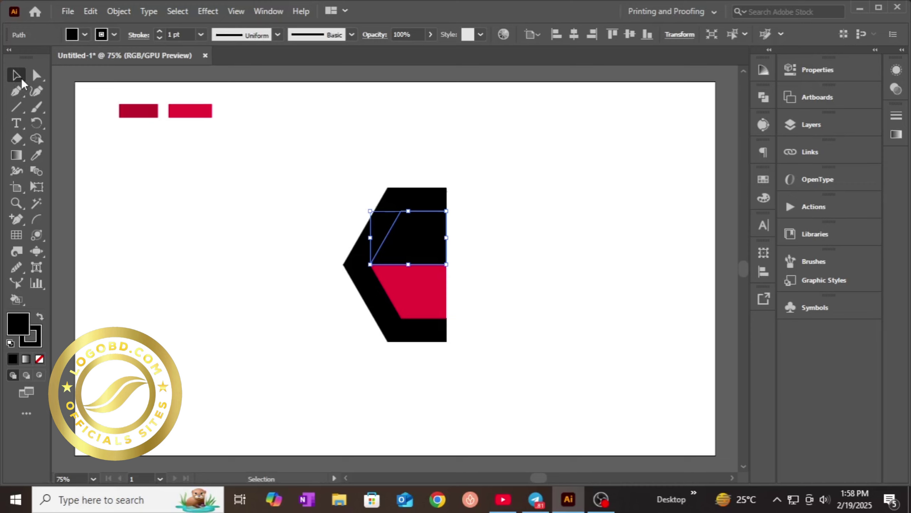
{"action": "left_click", "coordinate": [38, 155]}
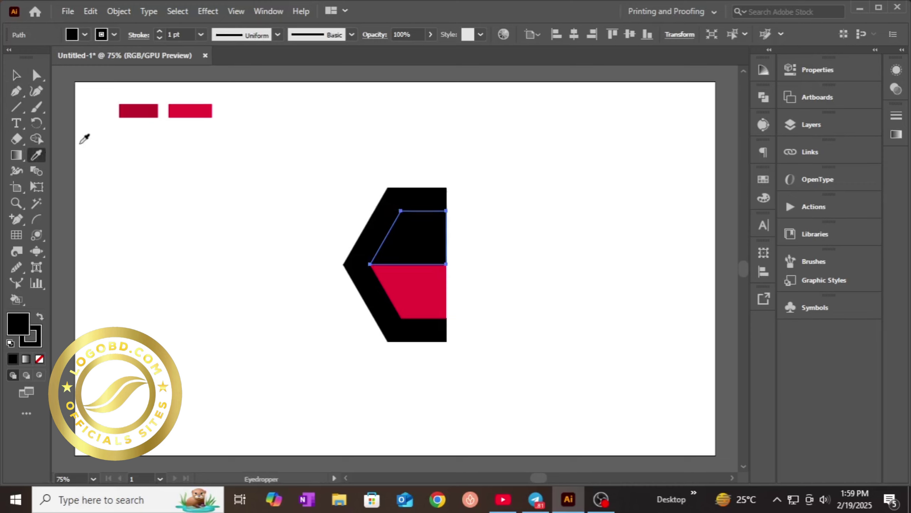
{"action": "left_click", "coordinate": [150, 110]}
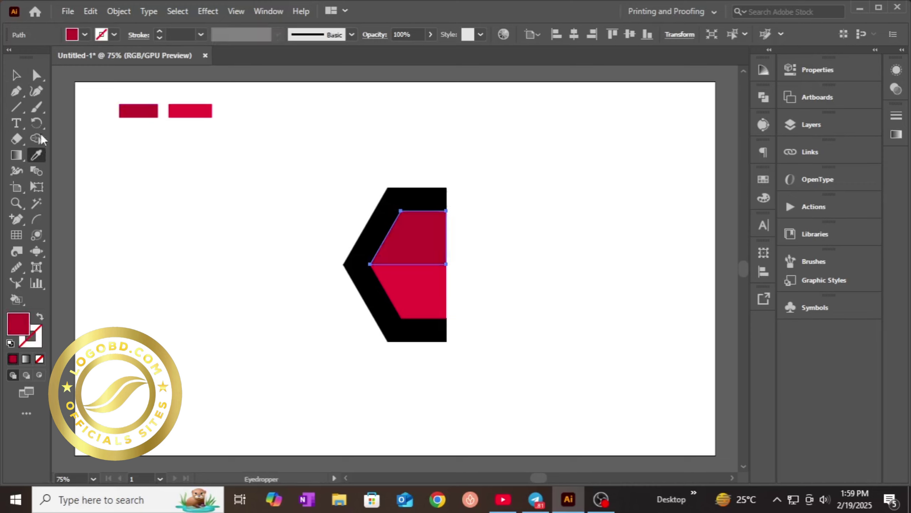
{"action": "left_click", "coordinate": [16, 77]}
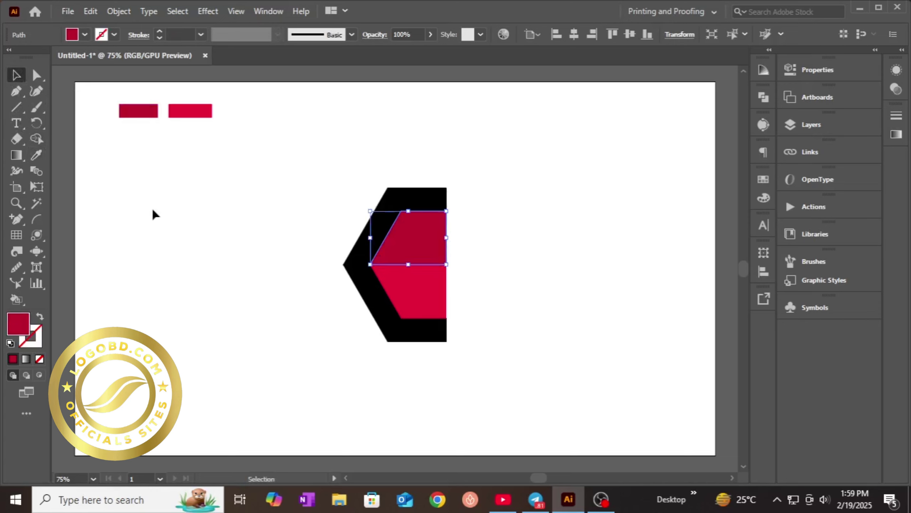
- Color the lower outer piece with the darker red swatch and the upper outer piece with the brighter red swatch using the Eyedropper
{"action": "left_click", "coordinate": [392, 324]}
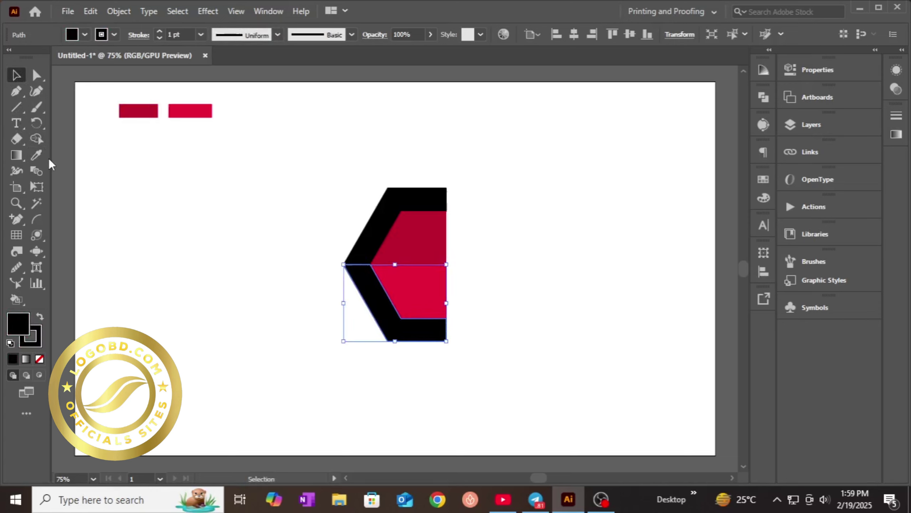
{"action": "left_click", "coordinate": [38, 156]}
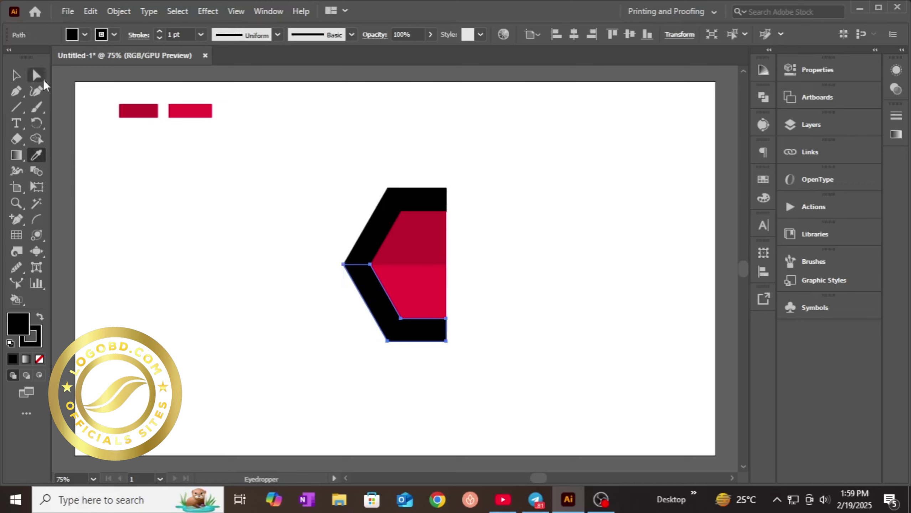
{"action": "left_click", "coordinate": [129, 110]}
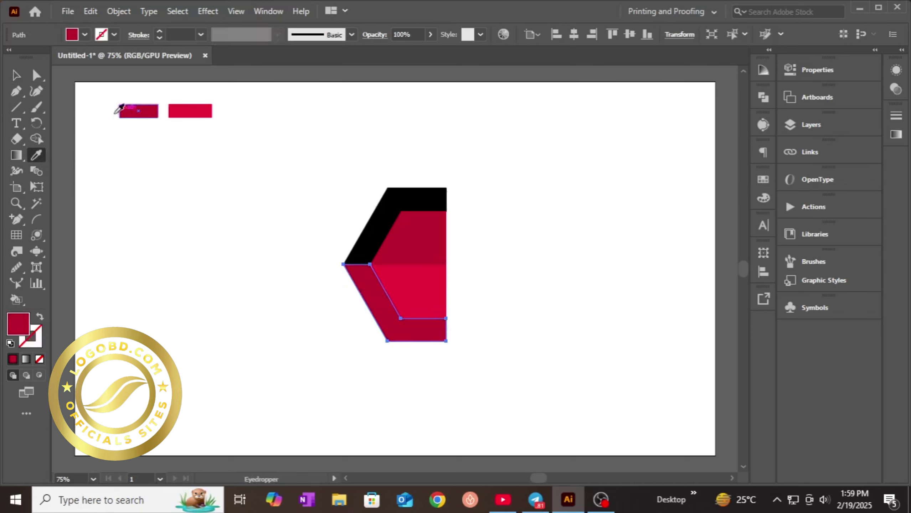
{"action": "left_click", "coordinate": [17, 77]}
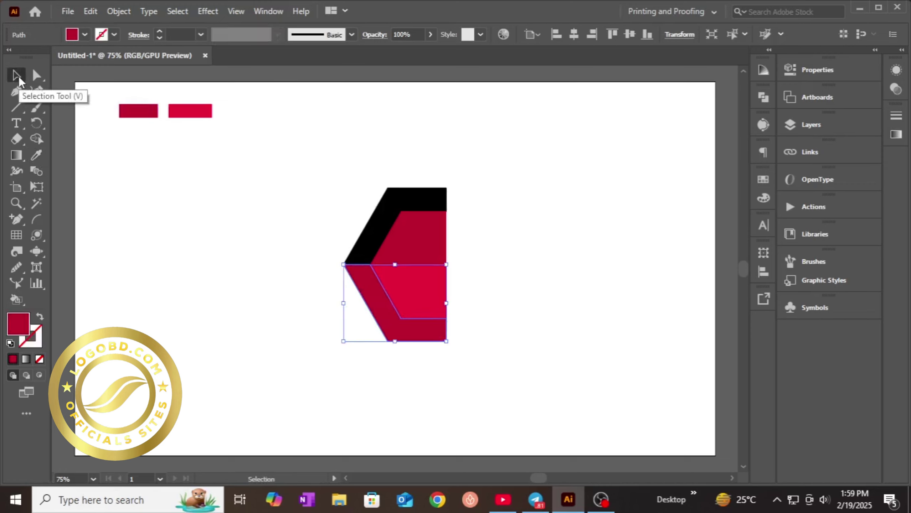
{"action": "left_click", "coordinate": [194, 264]}
{"action": "left_click", "coordinate": [383, 235]}
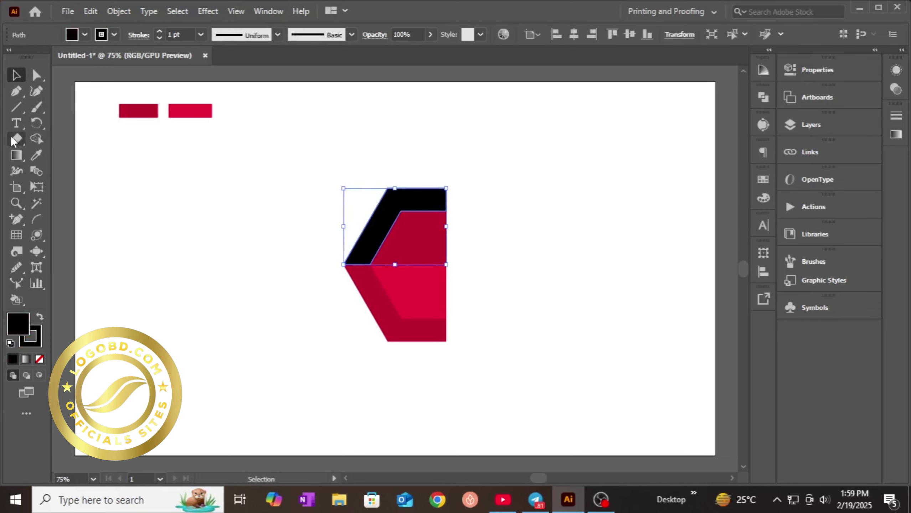
{"action": "left_click", "coordinate": [37, 154]}
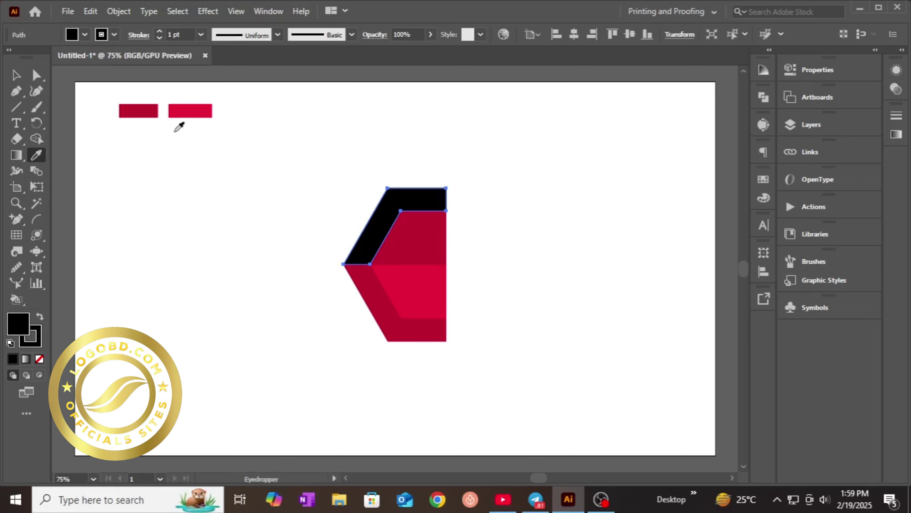
{"action": "left_click", "coordinate": [196, 110]}
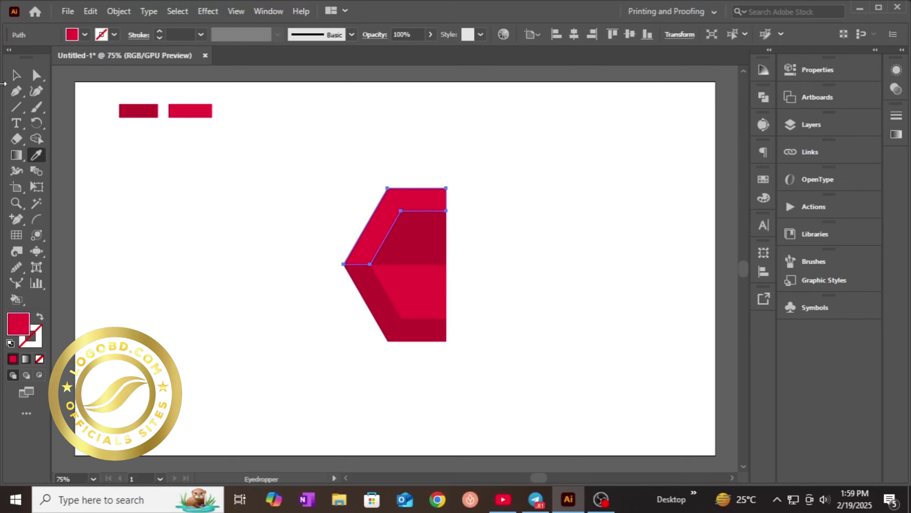
{"action": "left_click", "coordinate": [18, 79]}
{"action": "left_click", "coordinate": [126, 216]}
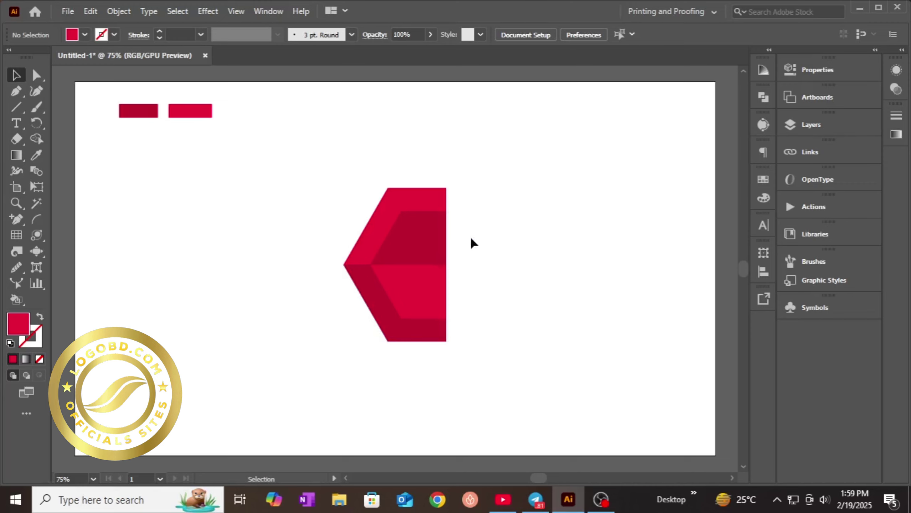
- Group the two inner pieces of the half hexagon
{"action": "mouse_move", "coordinate": [470, 238]}
{"action": "left_mouse_down"}
{"action": "mouse_move", "coordinate": [441, 253]}
{"action": "mouse_move", "coordinate": [435, 279]}
{"action": "left_mouse_up"}
{"action": "right_click", "coordinate": [435, 279]}
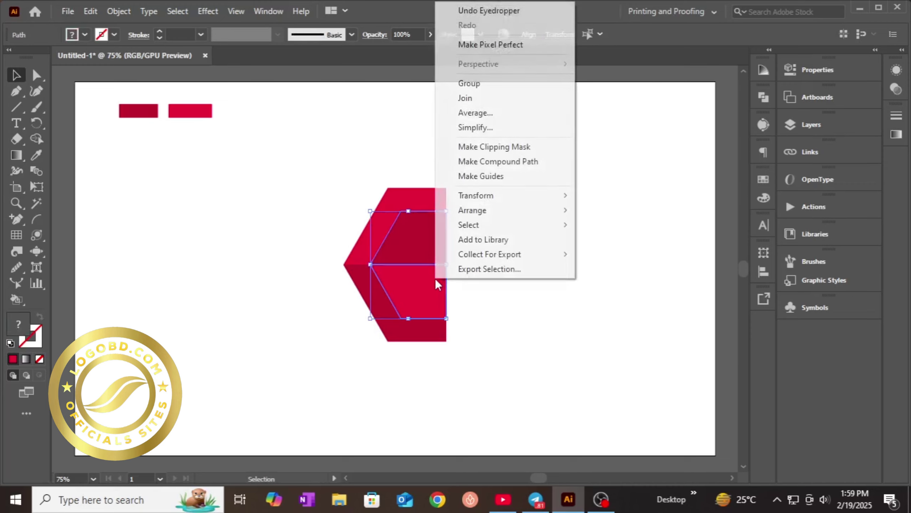
{"action": "left_click", "coordinate": [501, 84]}
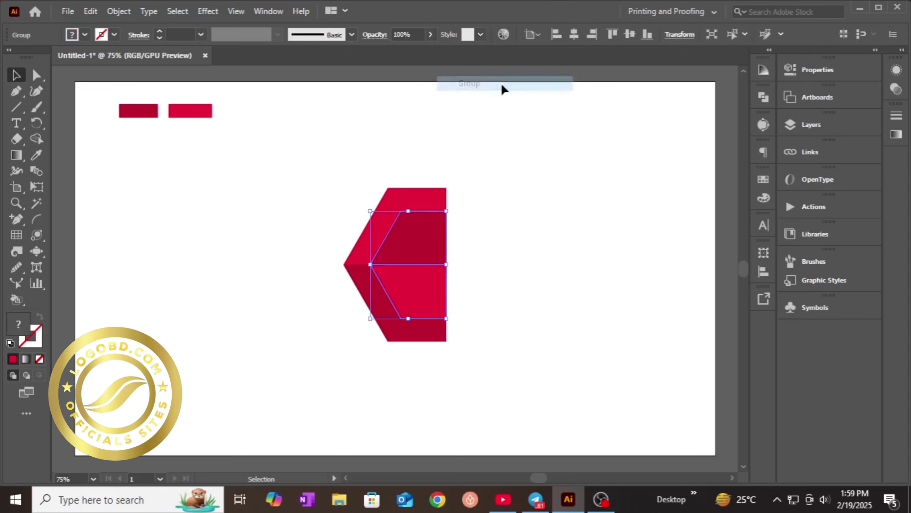
{"action": "left_click", "coordinate": [508, 267]}
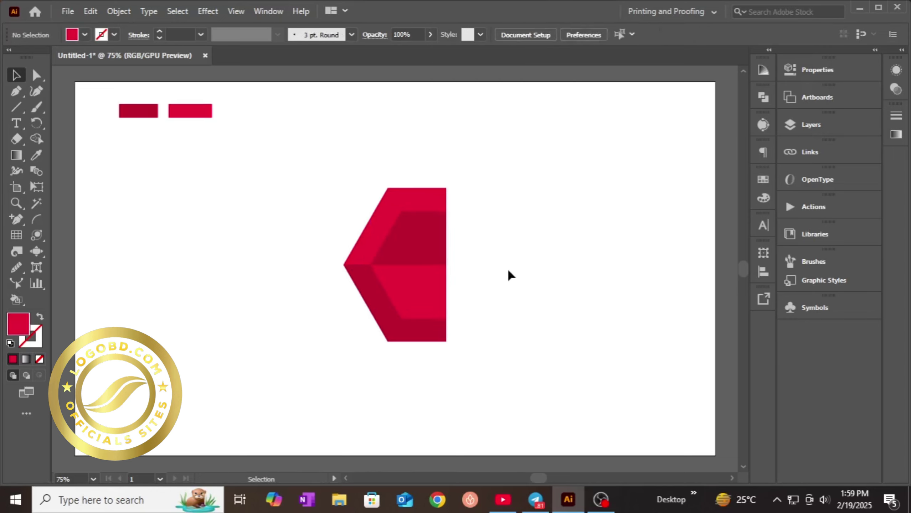
- Duplicate the inner group horizontally to the right so the copy overlaps the original and extends past the half hexagon's straight edge
{"action": "left_click", "coordinate": [432, 267]}
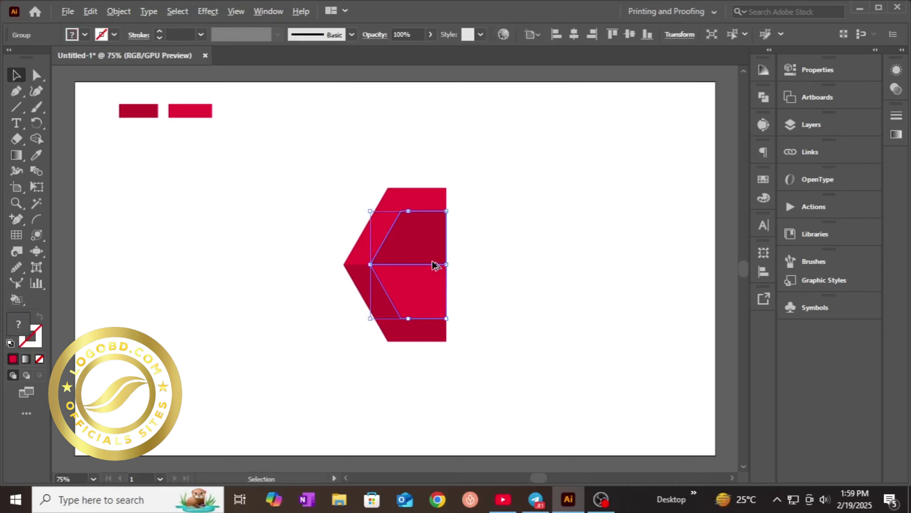
{"action": "left_click_drag", "start_coordinate": [436, 266], "coordinate": [455, 286]}
{"action": "left_click", "coordinate": [525, 275]}
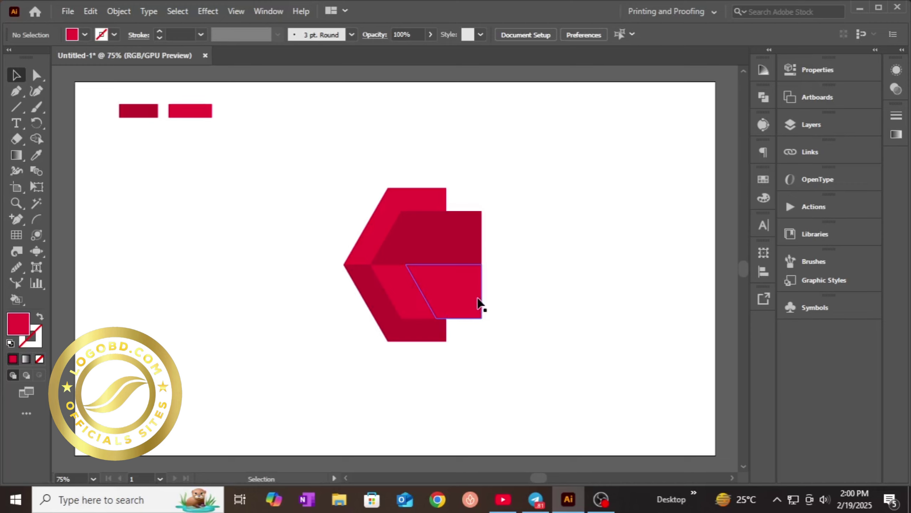
{"action": "double_click", "coordinate": [456, 251]}
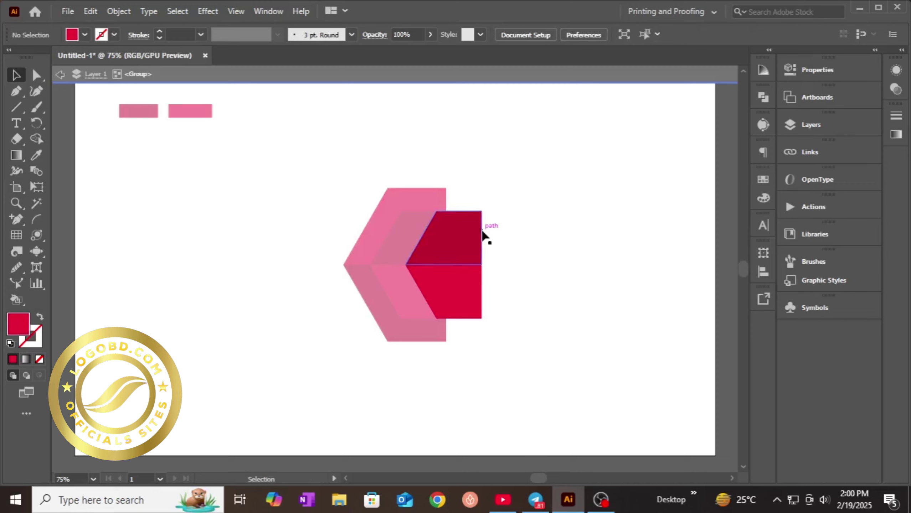
{"action": "double_click", "coordinate": [522, 236]}
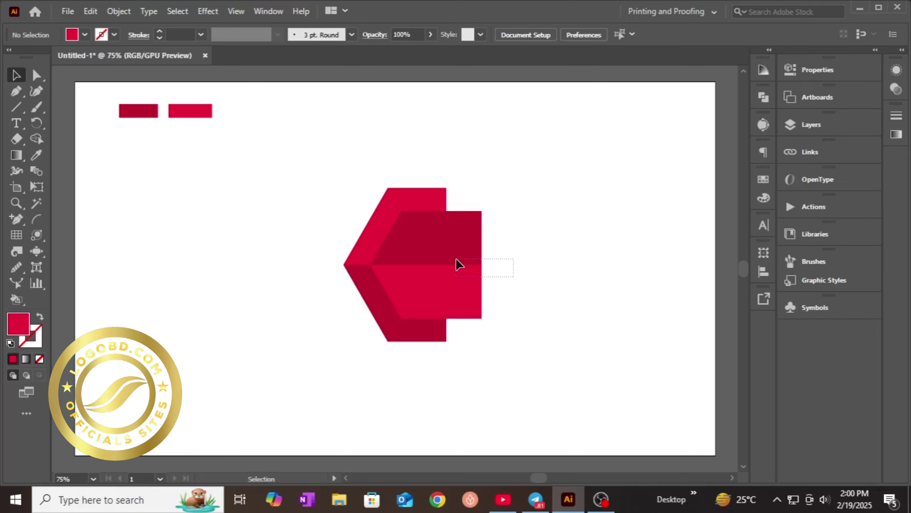
- Move both overlapping inner groups together out of the half hexagon into the empty space on its right
{"action": "left_click", "coordinate": [459, 264]}
{"action": "left_click", "coordinate": [513, 279]}
{"action": "left_click_drag", "start_coordinate": [504, 275], "coordinate": [331, 268]}
{"action": "left_click_drag", "start_coordinate": [412, 266], "coordinate": [520, 266]}
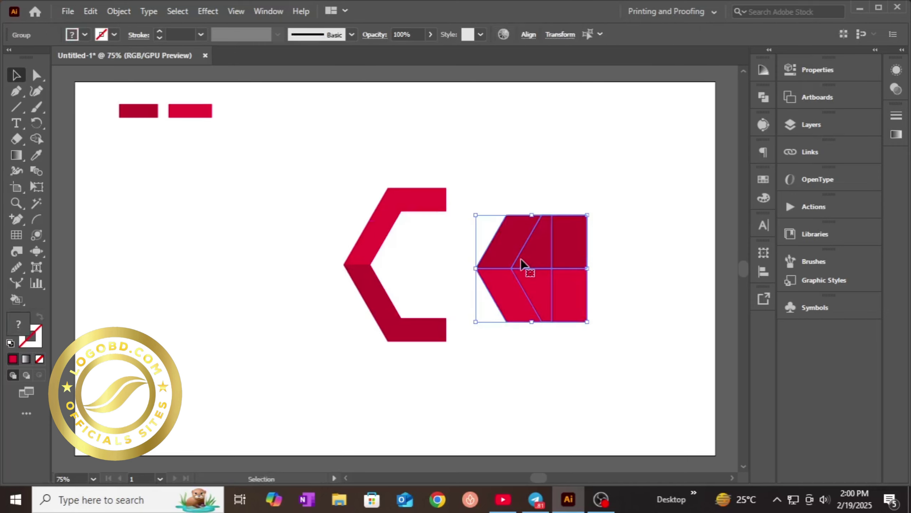
- Nudge the duplicated inner group slightly further to the right of the original inner group
{"action": "left_click", "coordinate": [659, 376]}
{"action": "left_click_drag", "start_coordinate": [589, 262], "coordinate": [577, 286]}
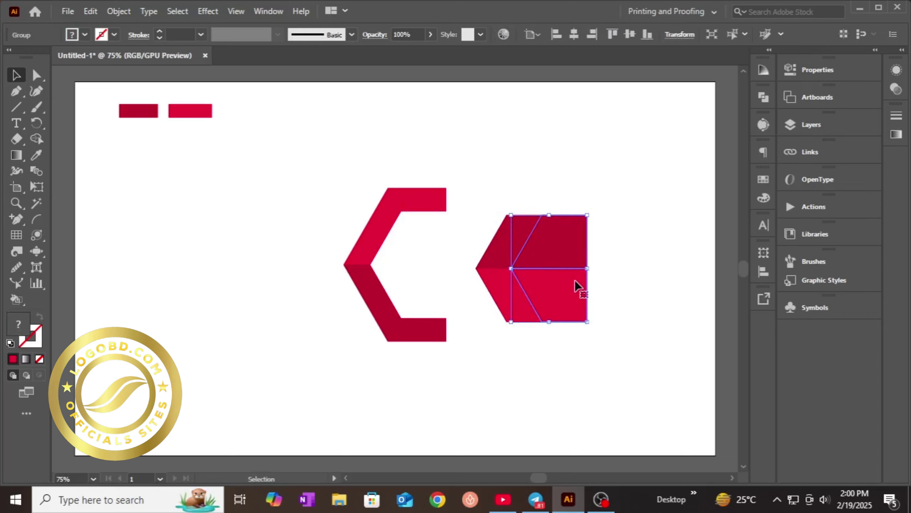
{"action": "key", "text": "Right"}
{"action": "key", "text": "Right"}
{"action": "key", "text": "Right"}
{"action": "key", "text": "Right"}
{"action": "key", "text": "Right"}
{"action": "key", "text": "Right"}
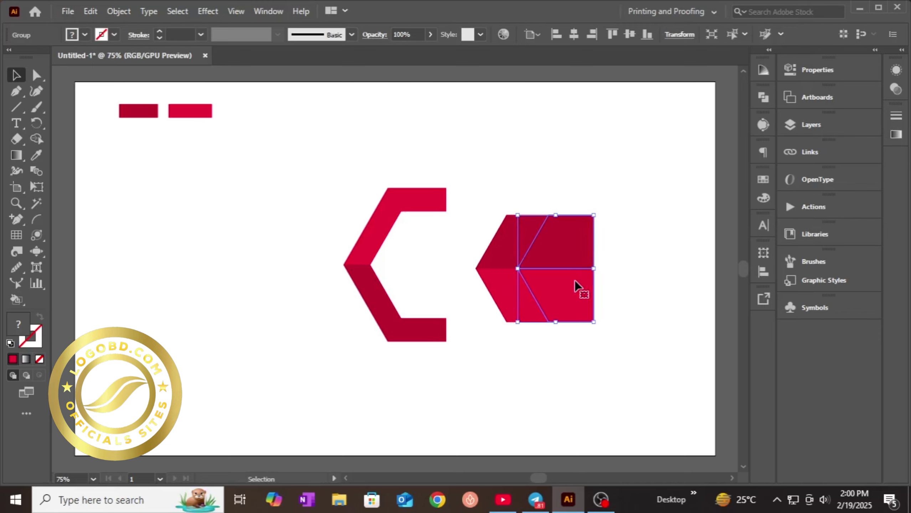
{"action": "key", "text": "Right"}
{"action": "left_click", "coordinate": [584, 360]}
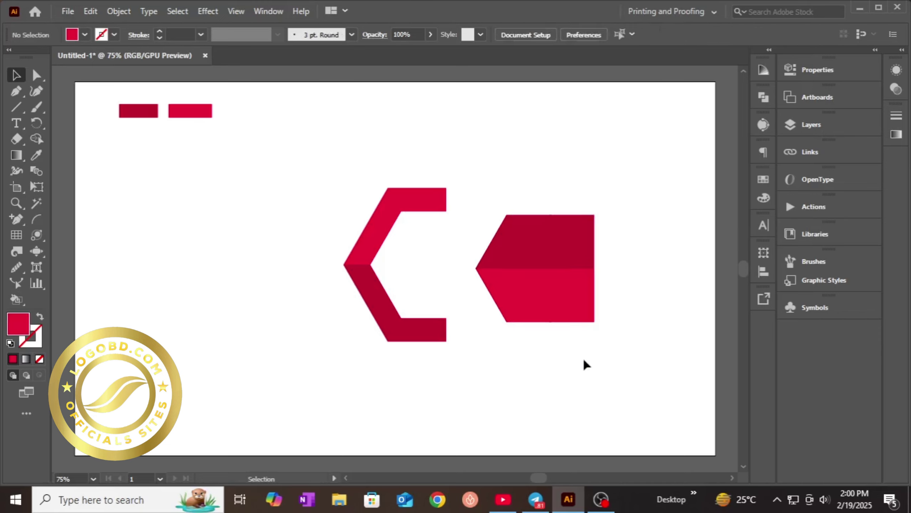
- Enlarge the duplicated inner group slightly and center it vertically on the original so it overhangs the upper and lower edges
{"action": "left_click_drag", "start_coordinate": [621, 328], "coordinate": [515, 220]}
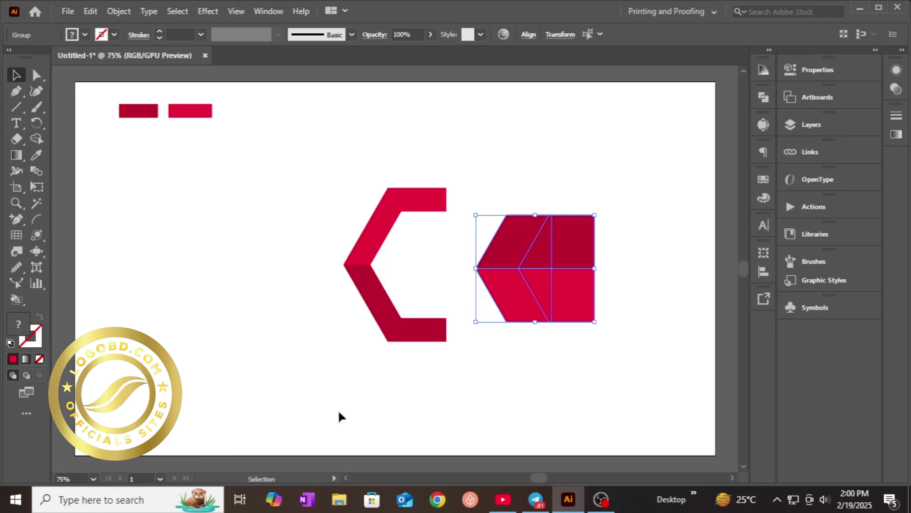
{"action": "left_click", "coordinate": [554, 368]}
{"action": "left_click", "coordinate": [580, 315]}
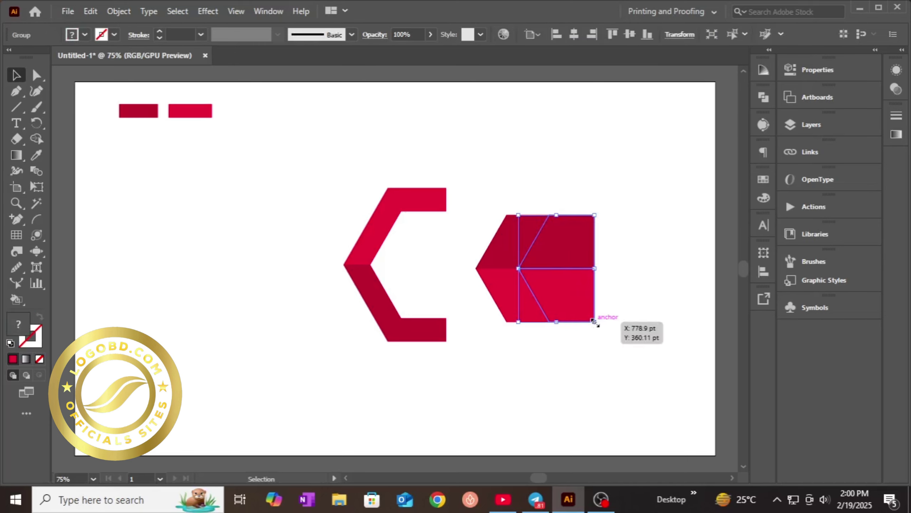
{"action": "left_click_drag", "start_coordinate": [594, 321], "coordinate": [607, 330]}
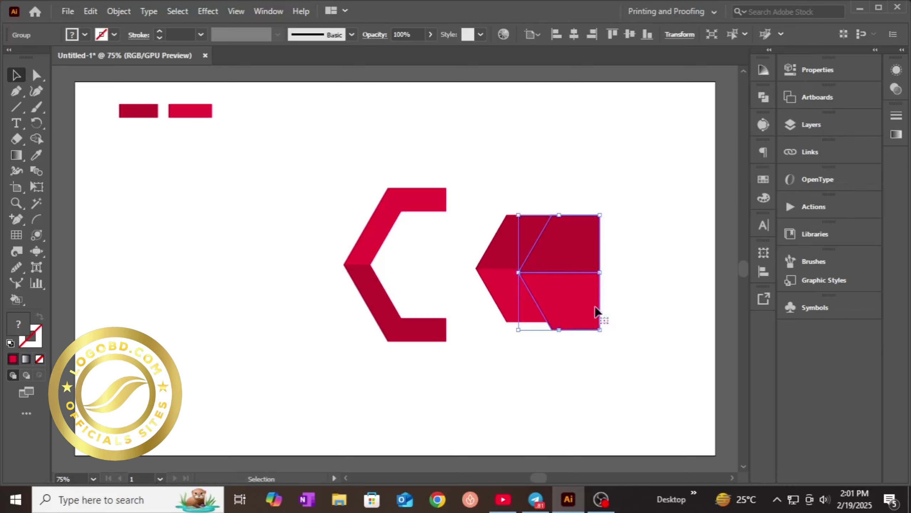
{"action": "left_click_drag", "start_coordinate": [584, 292], "coordinate": [582, 289]}
{"action": "left_click", "coordinate": [644, 322]}
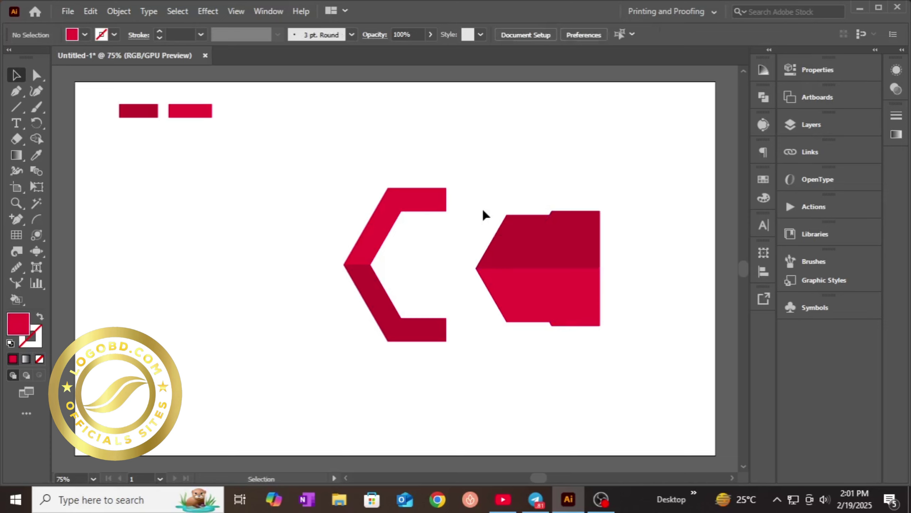
- Remove the duplicate's areas from the two inner groups with the Shape Builder, leaving a two-tone chevron pointing left
{"action": "left_click_drag", "start_coordinate": [525, 268], "coordinate": [592, 343]}
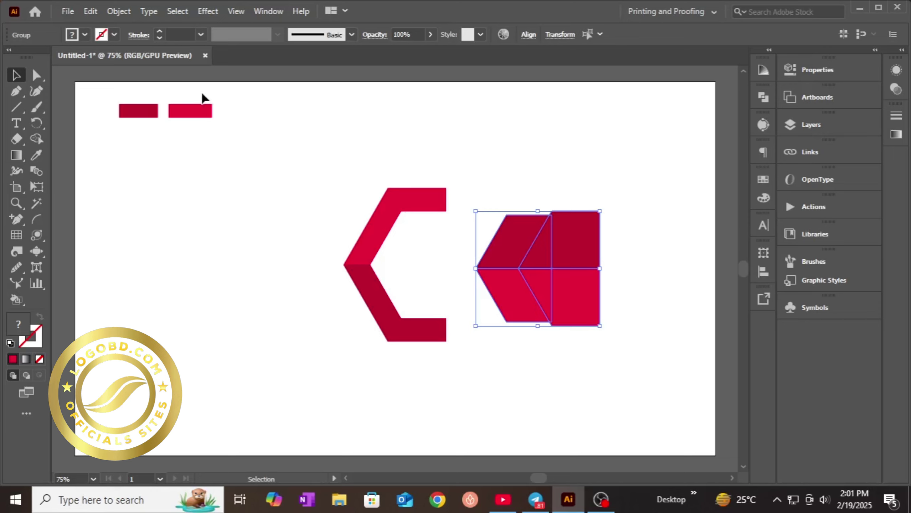
{"action": "left_click", "coordinate": [36, 139]}
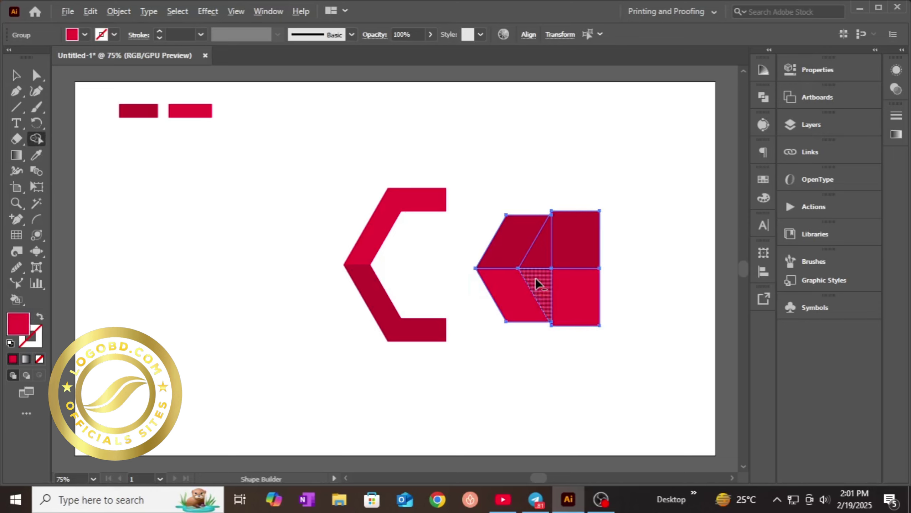
{"action": "left_click_drag", "start_coordinate": [535, 279], "coordinate": [574, 286]}
{"action": "left_click_drag", "start_coordinate": [649, 310], "coordinate": [650, 310]}
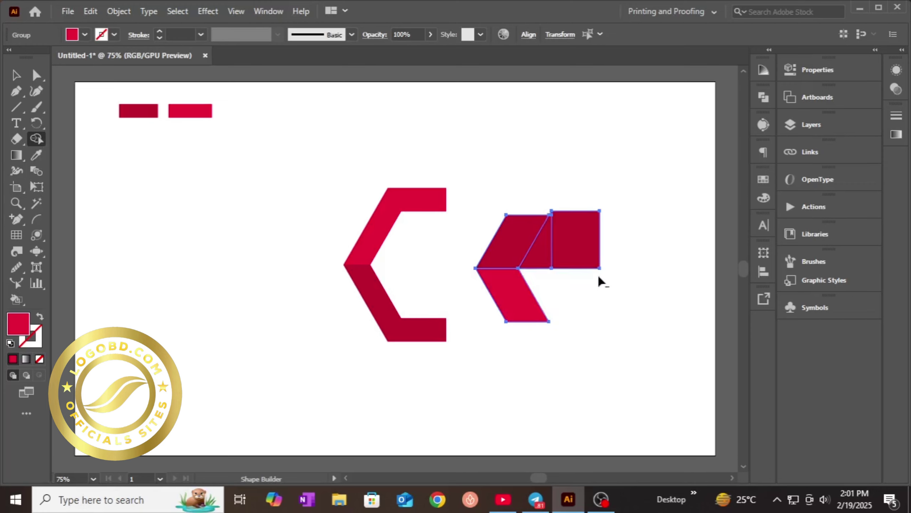
{"action": "mouse_move", "coordinate": [575, 262]}
{"action": "left_mouse_down"}
{"action": "mouse_move", "coordinate": [545, 259]}
{"action": "mouse_move", "coordinate": [583, 244]}
{"action": "left_mouse_up"}
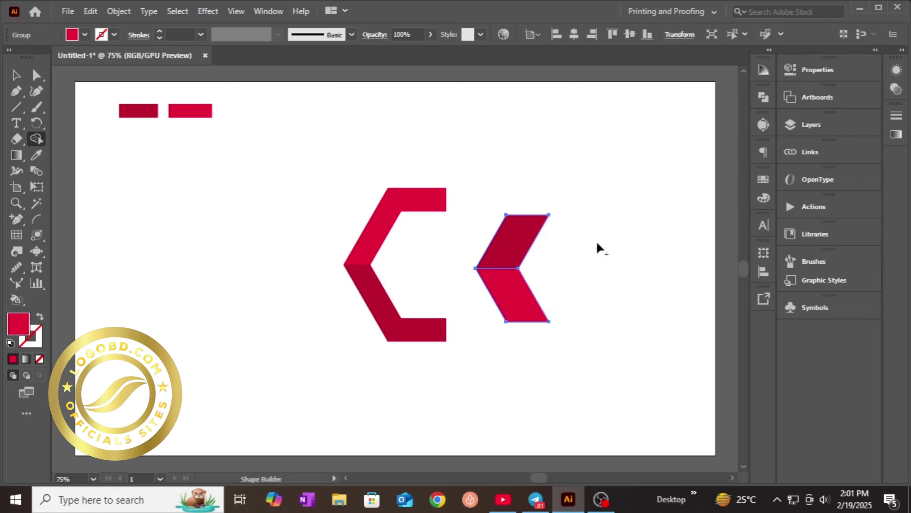
- Move the chevron back into the half hexagon so it fits between the upper and lower arms and projects past their ends
{"action": "left_click", "coordinate": [16, 75]}
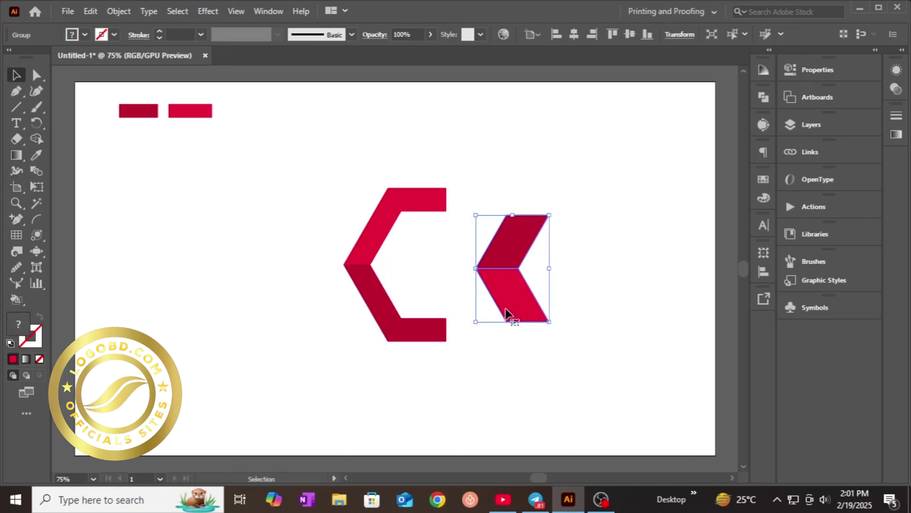
{"action": "left_click_drag", "start_coordinate": [508, 311], "coordinate": [444, 311]}
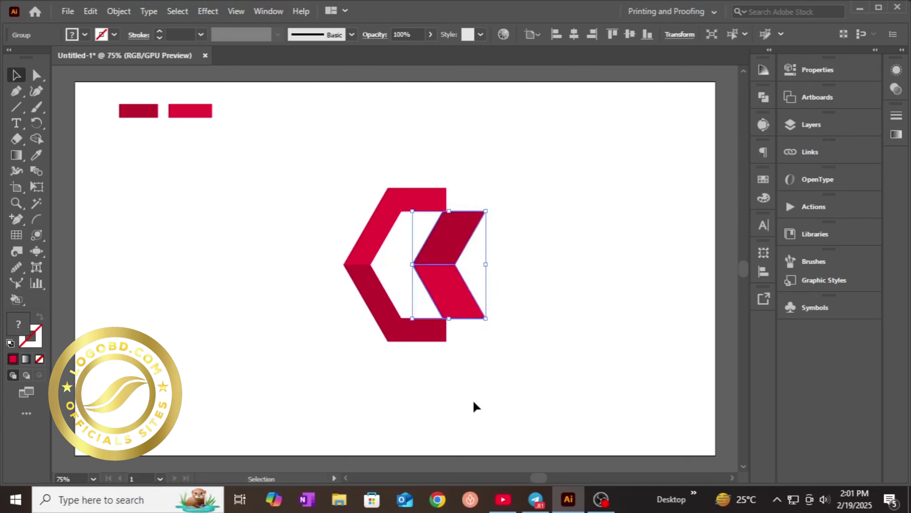
{"action": "left_click", "coordinate": [475, 406]}
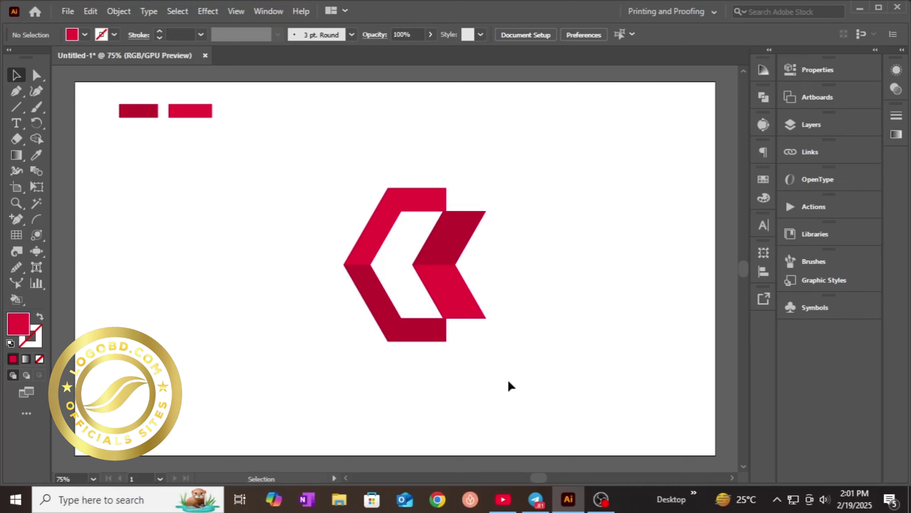
- Move the complete logo to the left part of the artboard
{"action": "left_click_drag", "start_coordinate": [509, 384], "coordinate": [337, 188]}
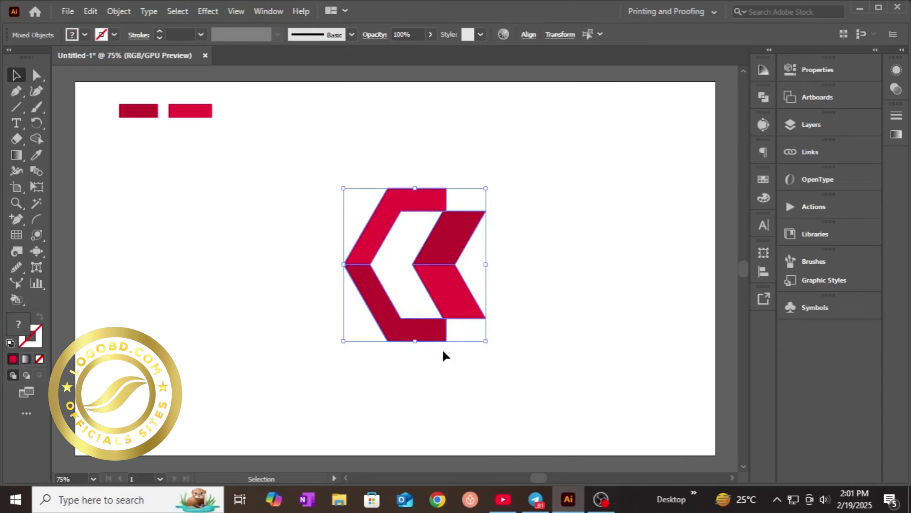
{"action": "left_click_drag", "start_coordinate": [436, 333], "coordinate": [262, 322]}
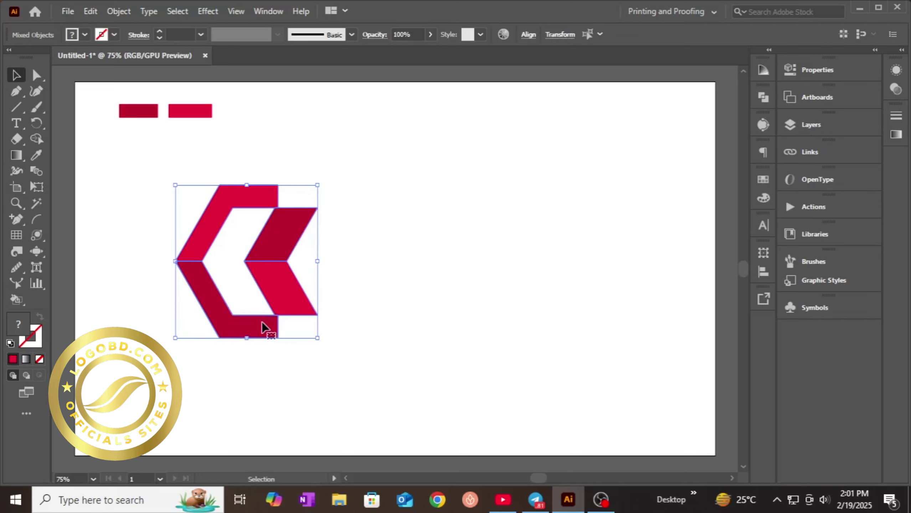
{"action": "left_click", "coordinate": [402, 337]}
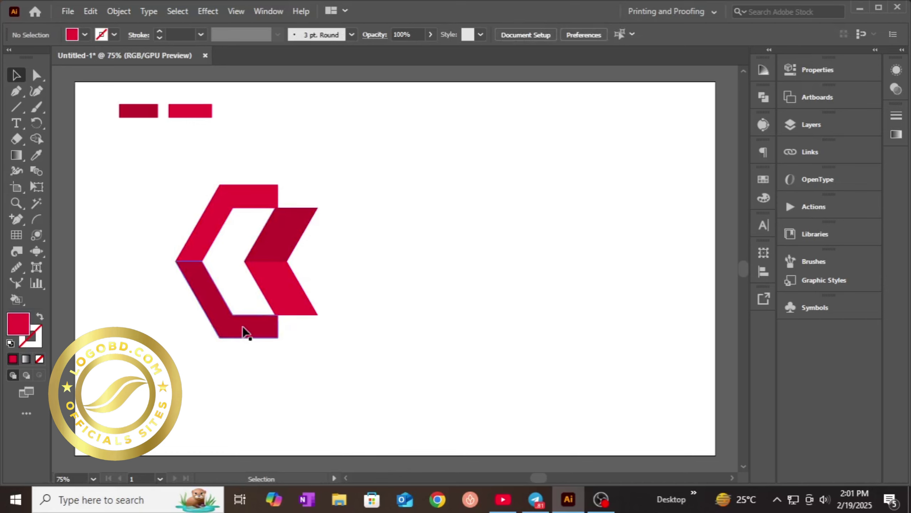
{"action": "left_click_drag", "start_coordinate": [244, 330], "coordinate": [350, 342]}
{"action": "right_click", "coordinate": [449, 310]}
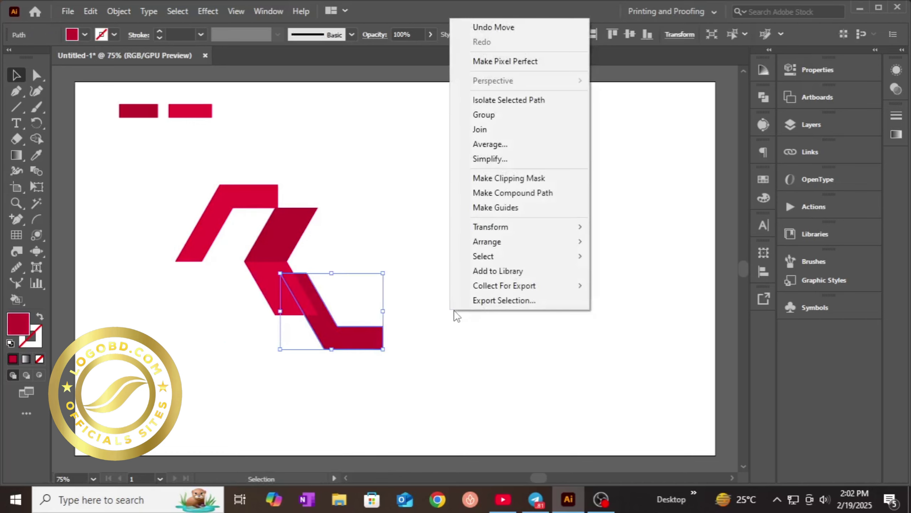
{"action": "left_click", "coordinate": [507, 24]}
- Group all pieces of the logo and move the group to the middle of the artboard
{"action": "left_click_drag", "start_coordinate": [355, 362], "coordinate": [148, 197]}
{"action": "right_click", "coordinate": [256, 303]}
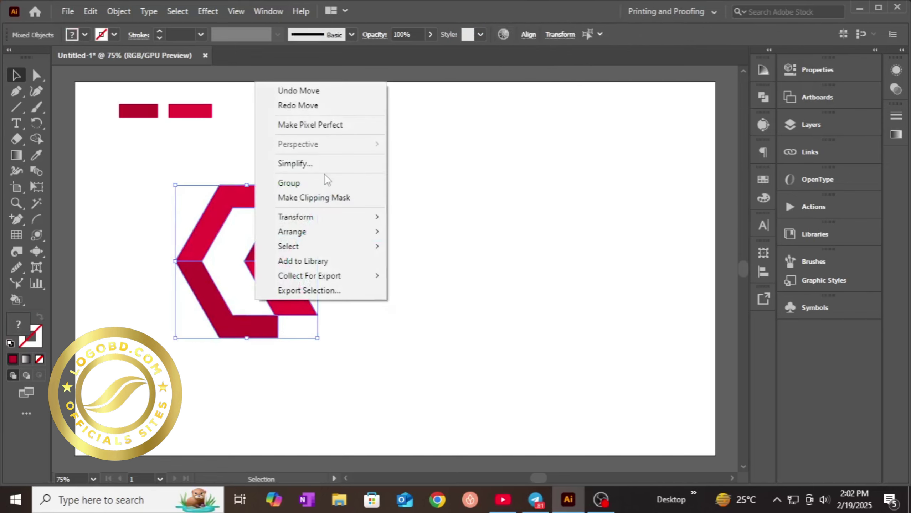
{"action": "left_click", "coordinate": [313, 182]}
{"action": "left_click_drag", "start_coordinate": [280, 293], "coordinate": [419, 298]}
{"action": "left_click", "coordinate": [501, 361]}
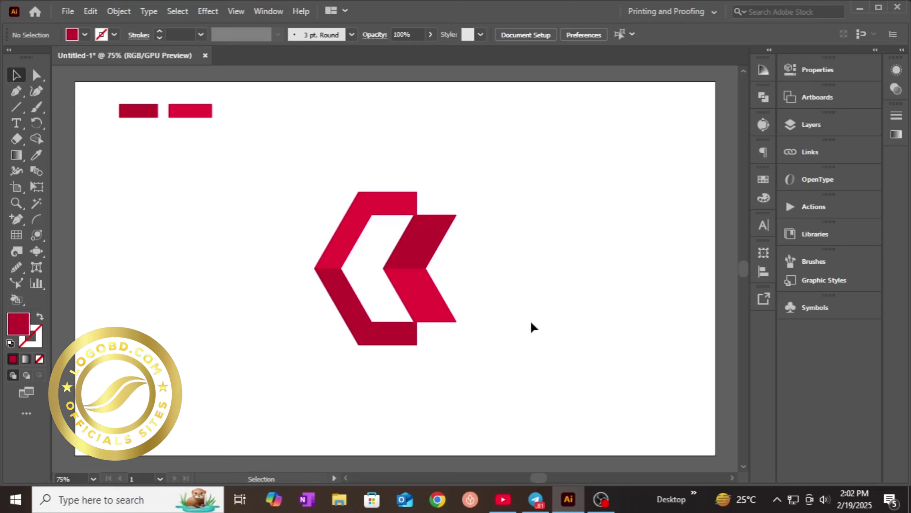
{"action": "left_click", "coordinate": [600, 500]}
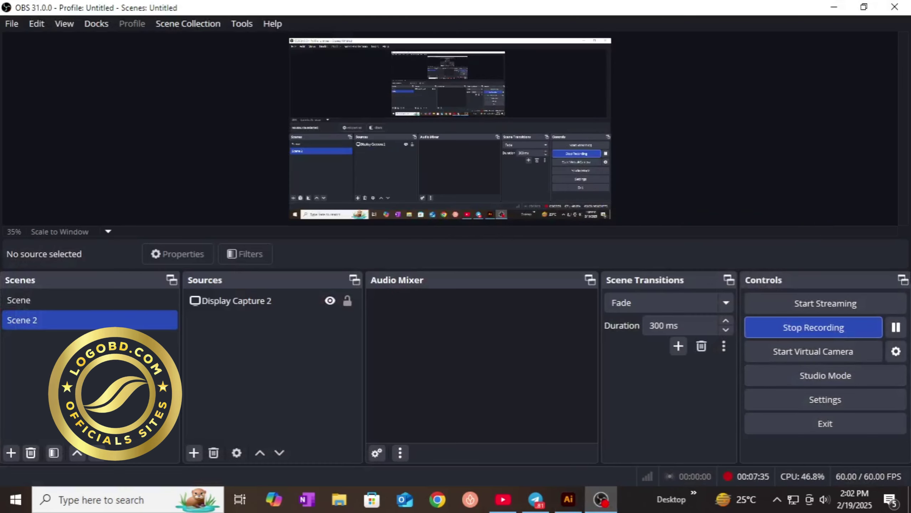